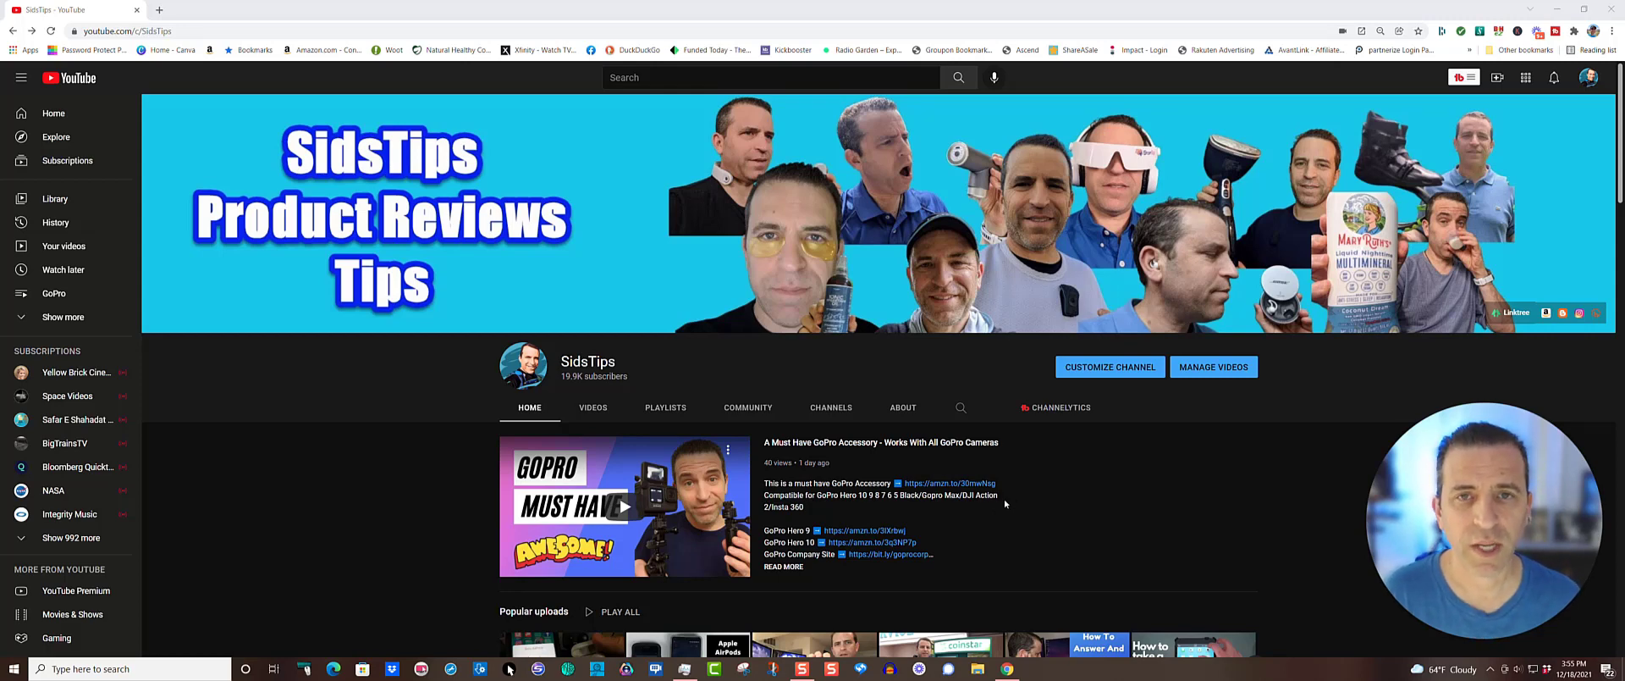
- Check the Snagit version under Help > About, then keep Scrolling Window as the selection type
{"action": "left_click", "coordinate": [801, 669]}
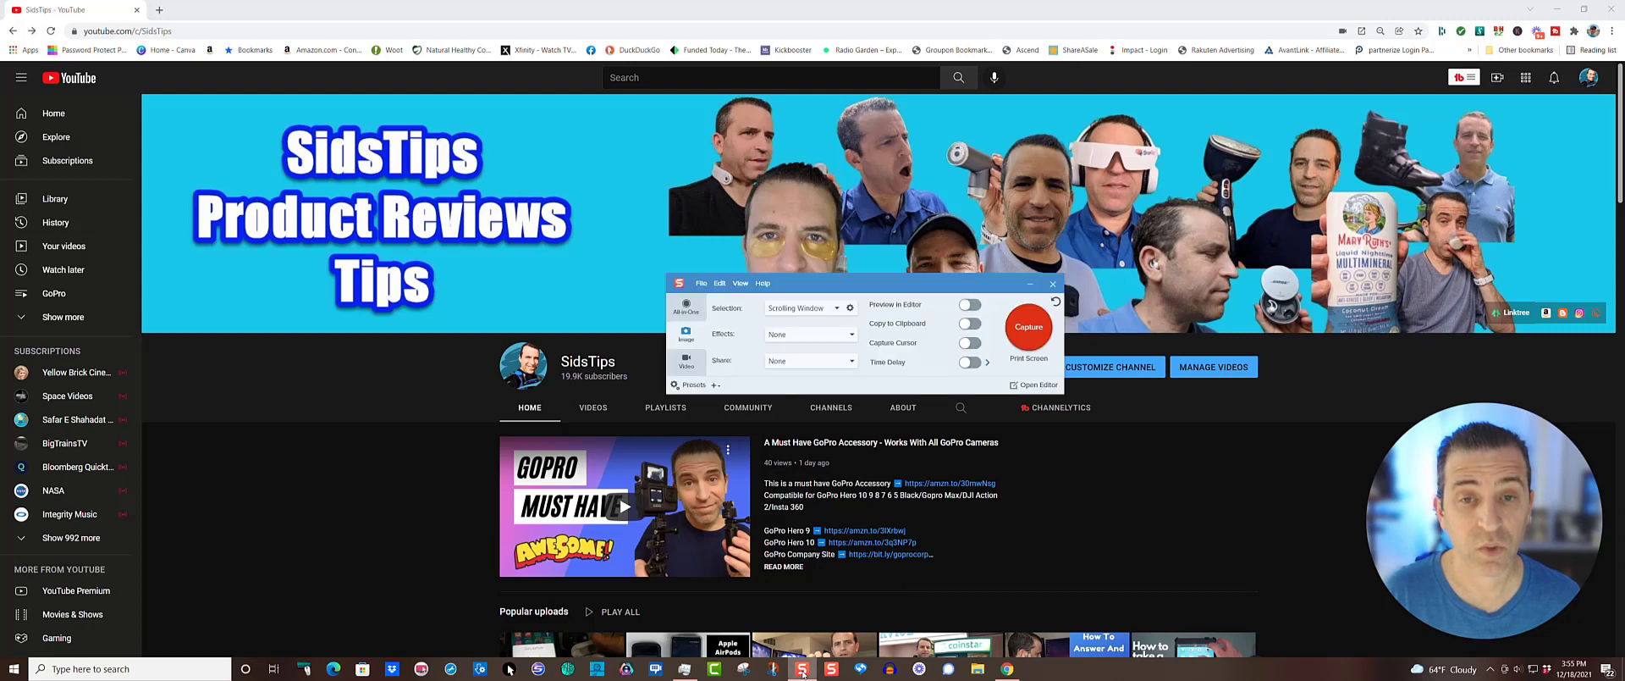
{"action": "left_click", "coordinate": [762, 283]}
{"action": "left_click", "coordinate": [786, 426]}
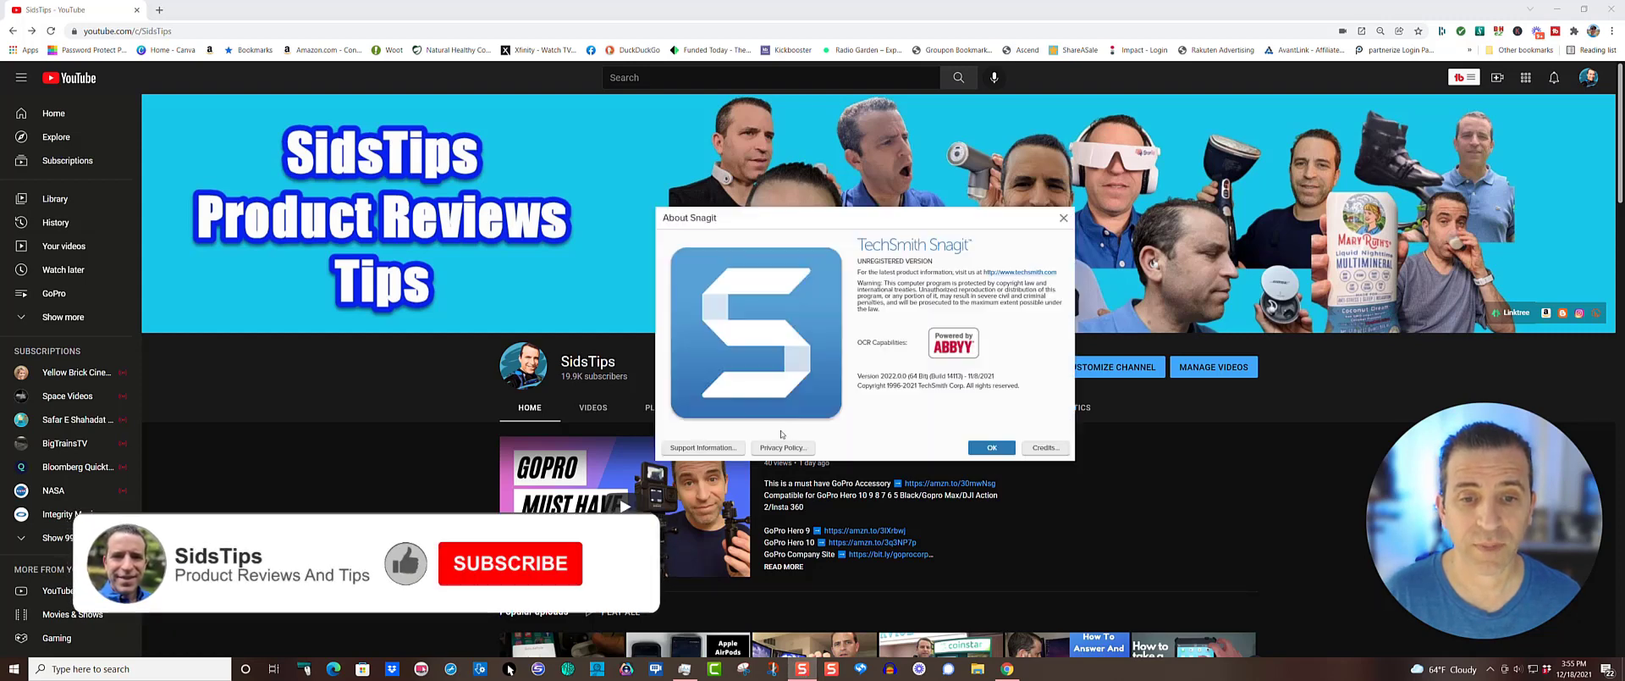
{"action": "left_click", "coordinate": [988, 450]}
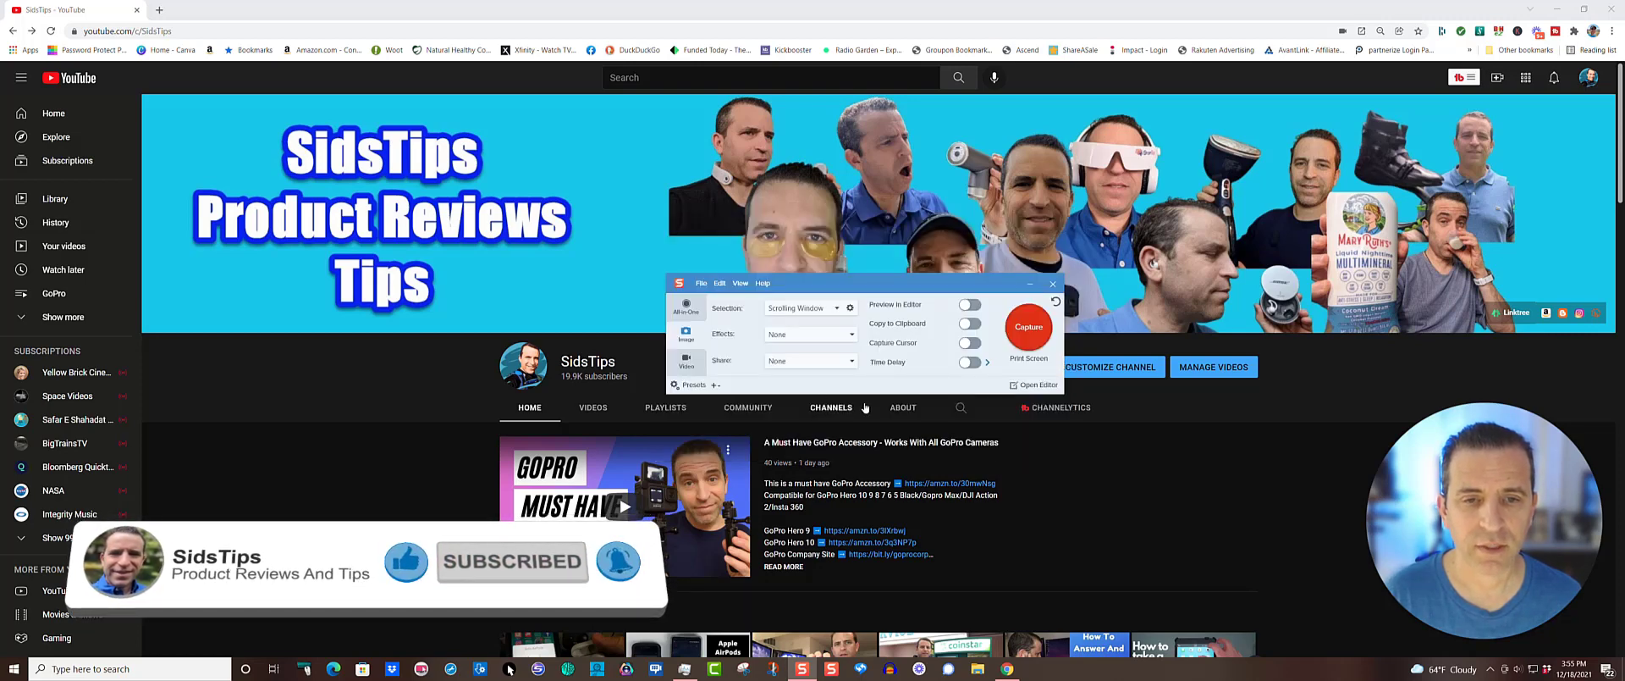
{"action": "left_click", "coordinate": [835, 310]}
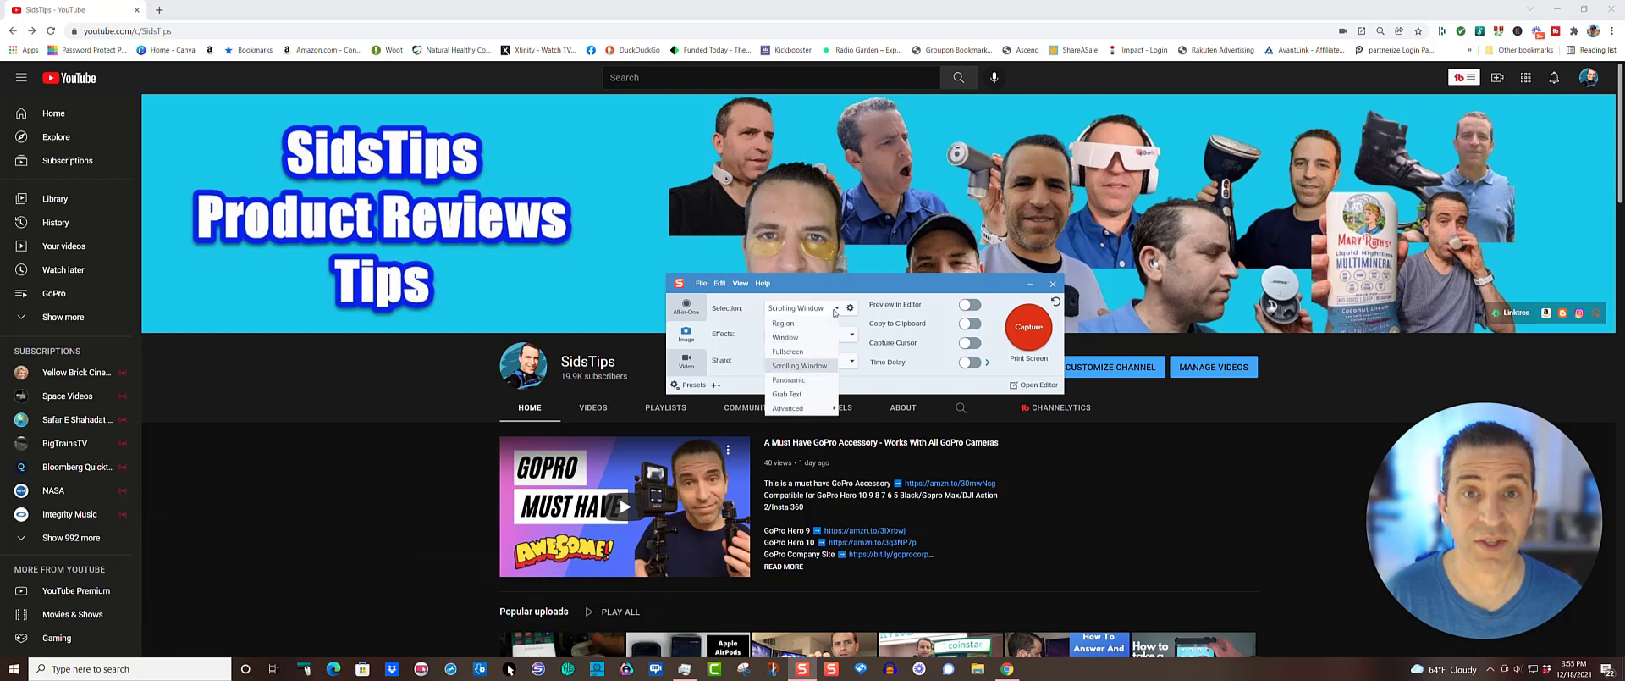
{"action": "left_click", "coordinate": [812, 369]}
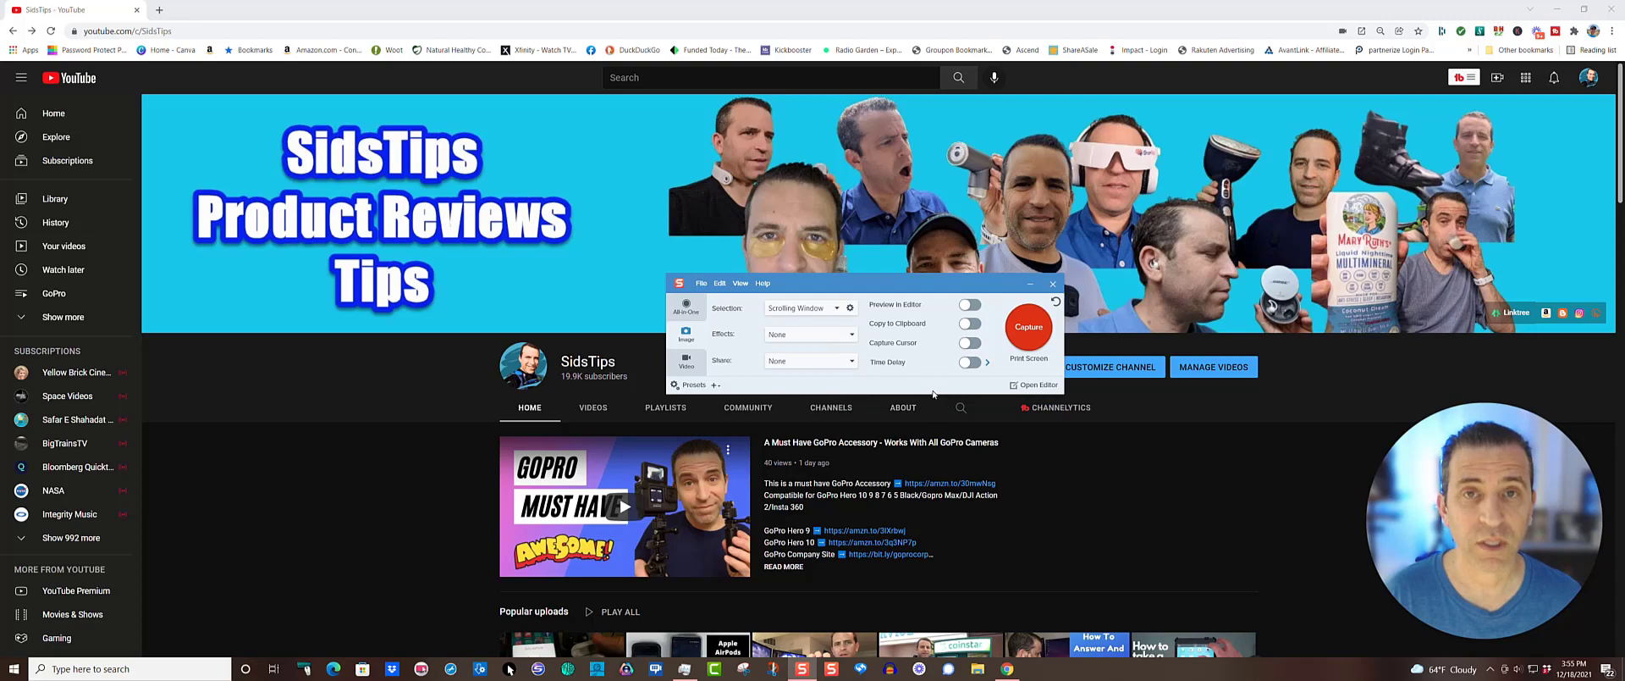
- Capture the YouTube channel page as a full vertical scrolling area
{"action": "left_click", "coordinate": [1032, 332]}
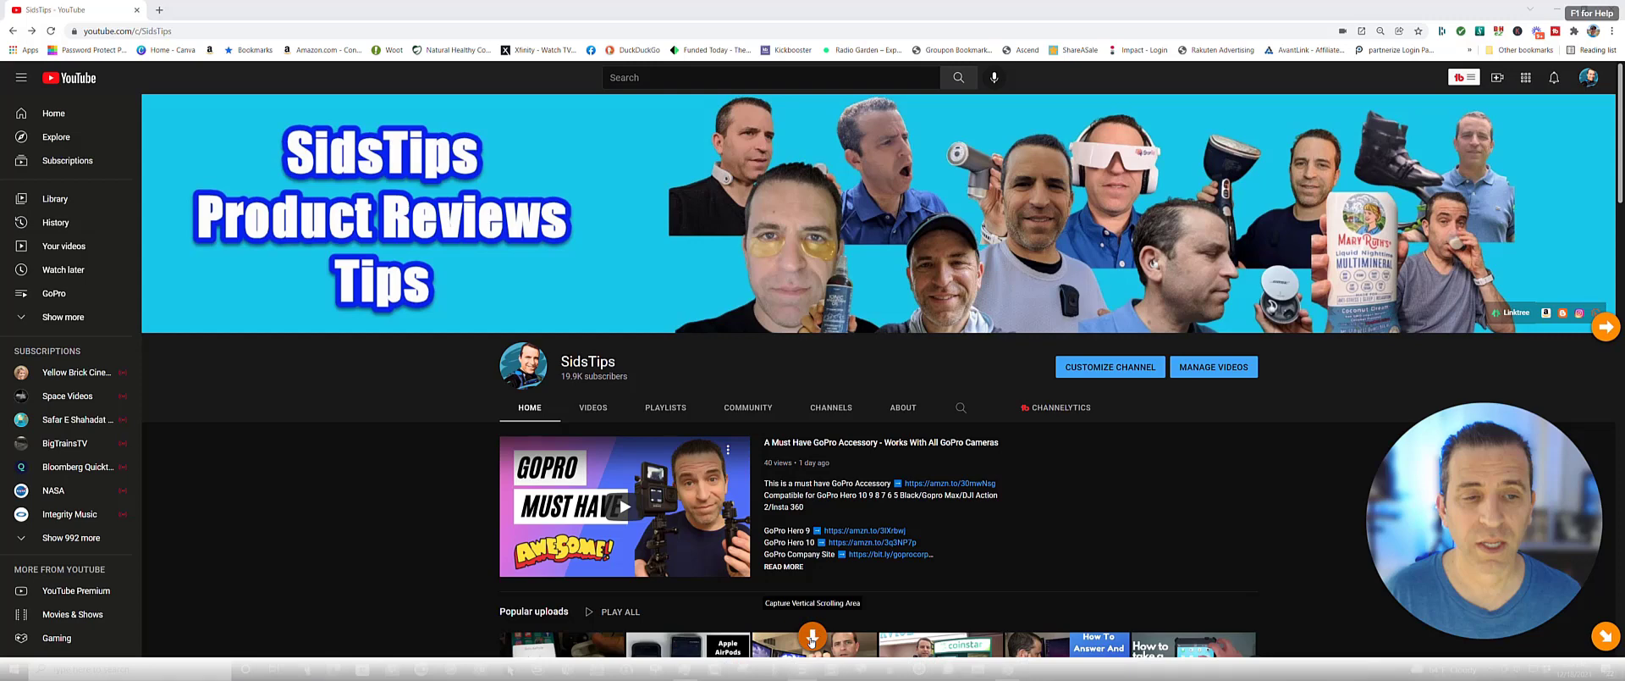
{"action": "left_click", "coordinate": [812, 637]}
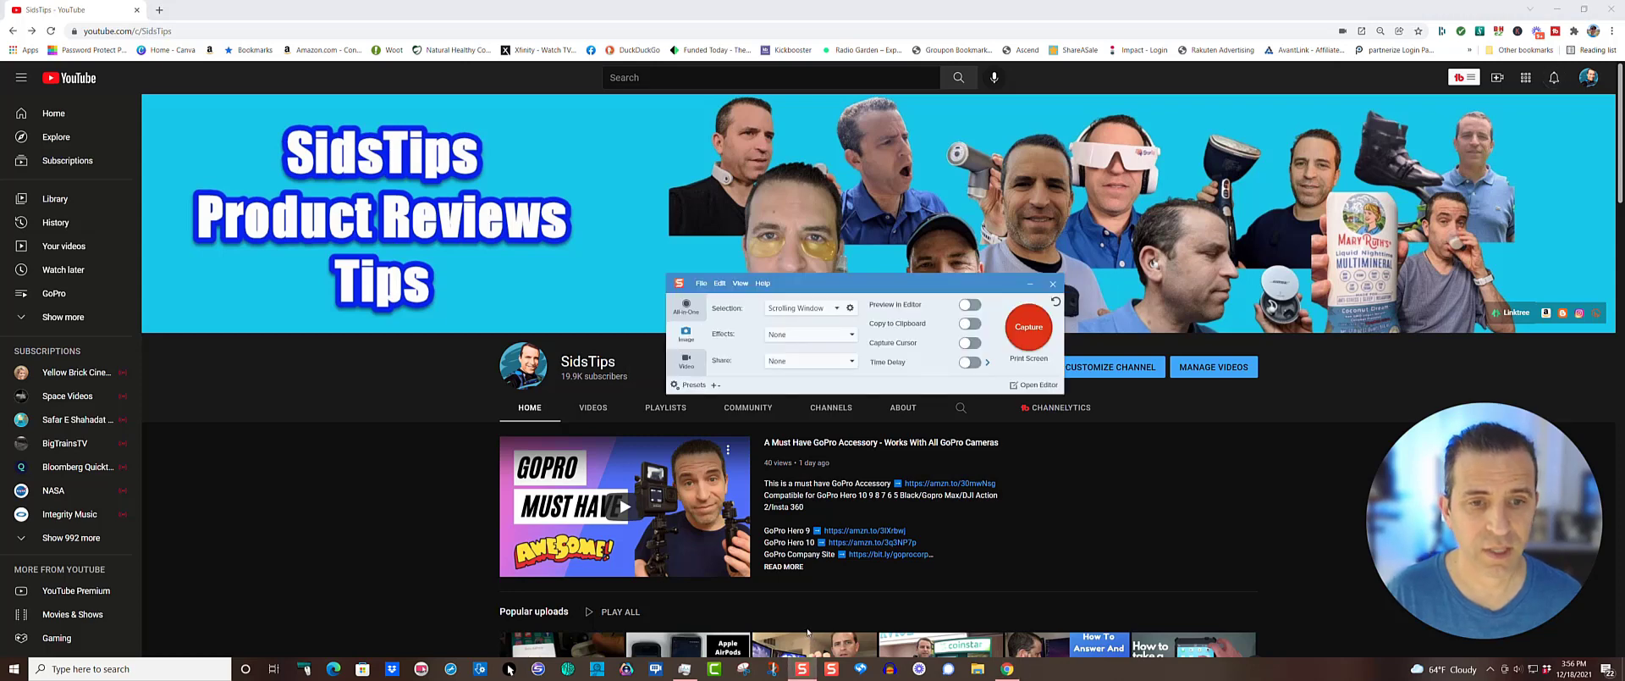
- Review the scrolling capture in the editor, close it, and open the Selection type list
{"action": "left_click", "coordinate": [1036, 384]}
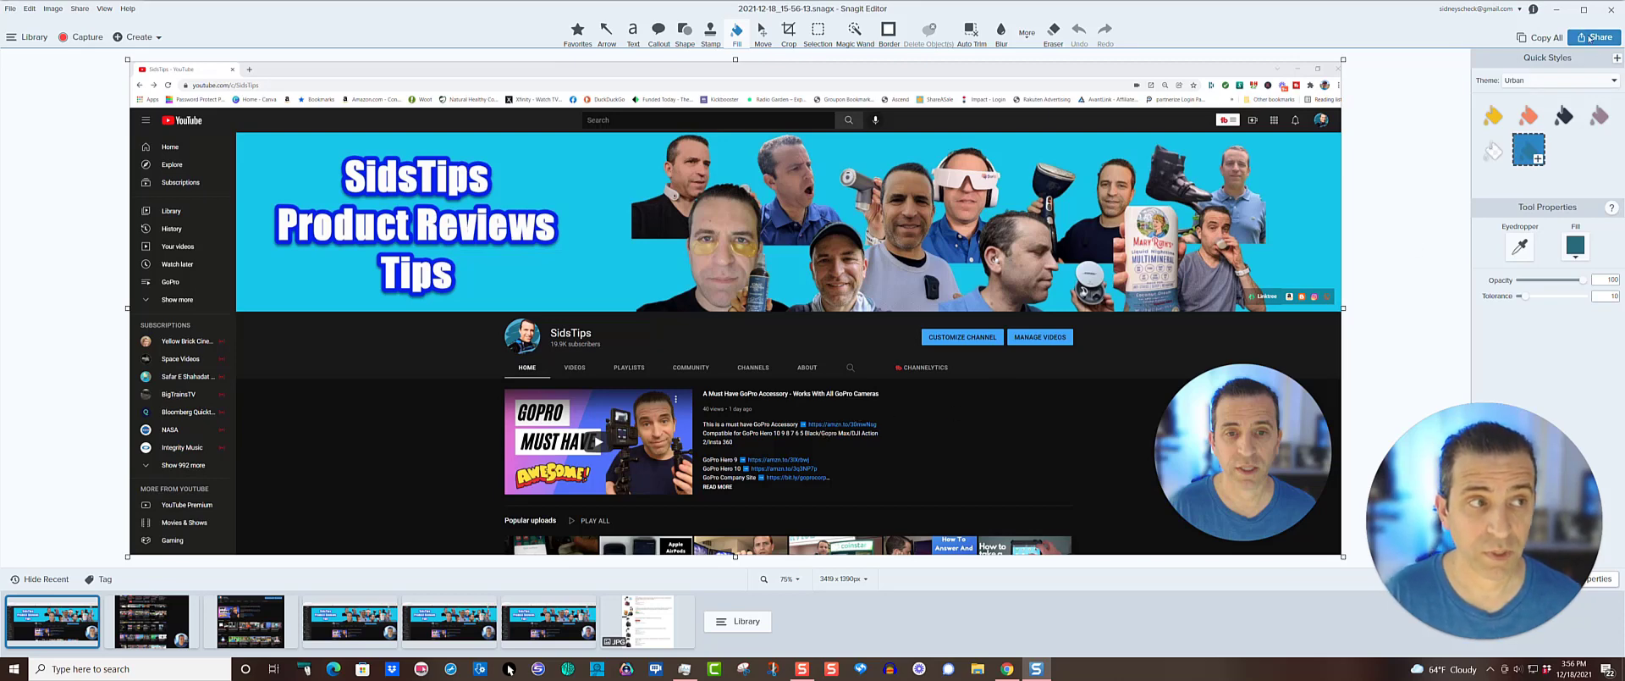
{"action": "left_click", "coordinate": [1613, 10]}
{"action": "scroll", "coordinate": [1423, 193], "scroll_direction": "down", "scroll_amount": 5}
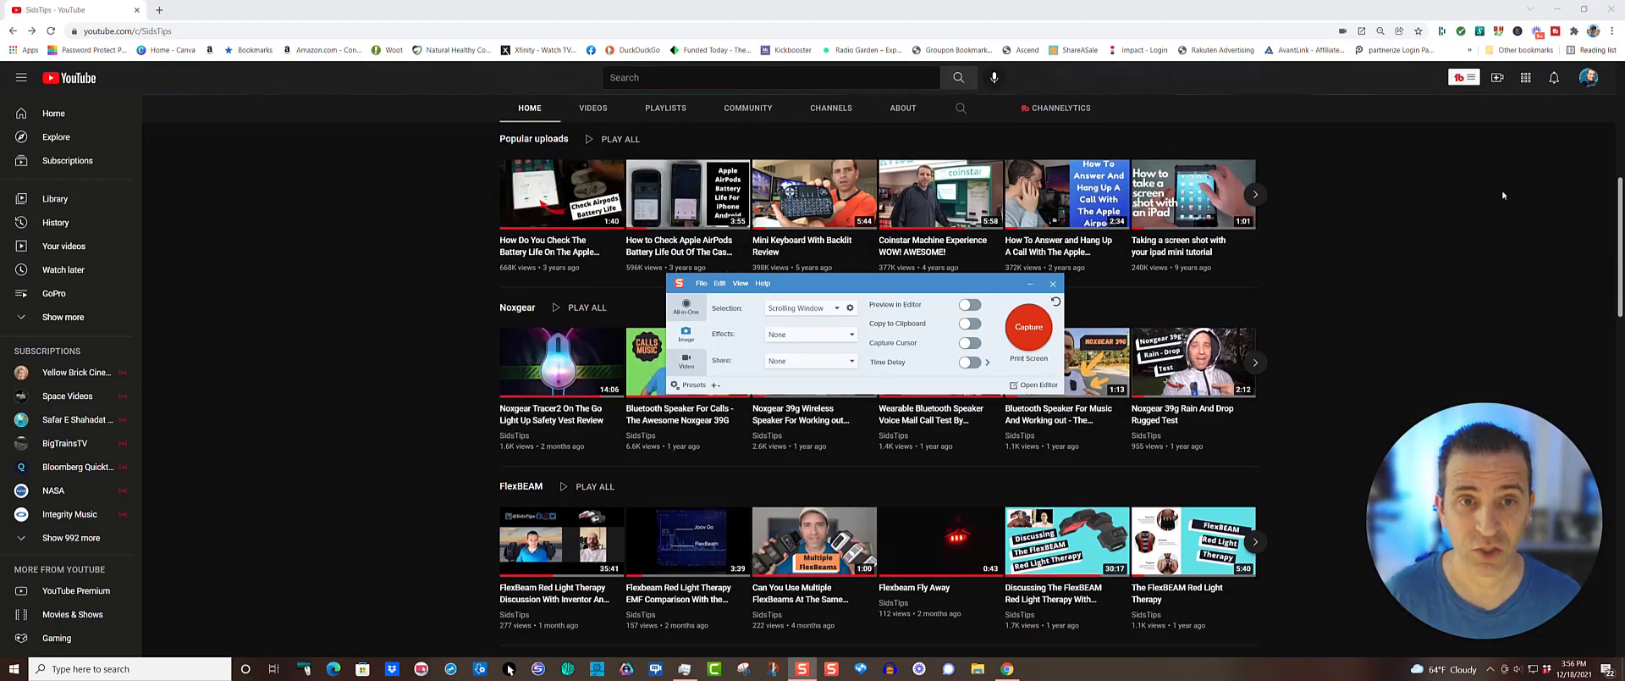
{"action": "scroll", "coordinate": [1503, 195], "scroll_direction": "up", "scroll_amount": 5}
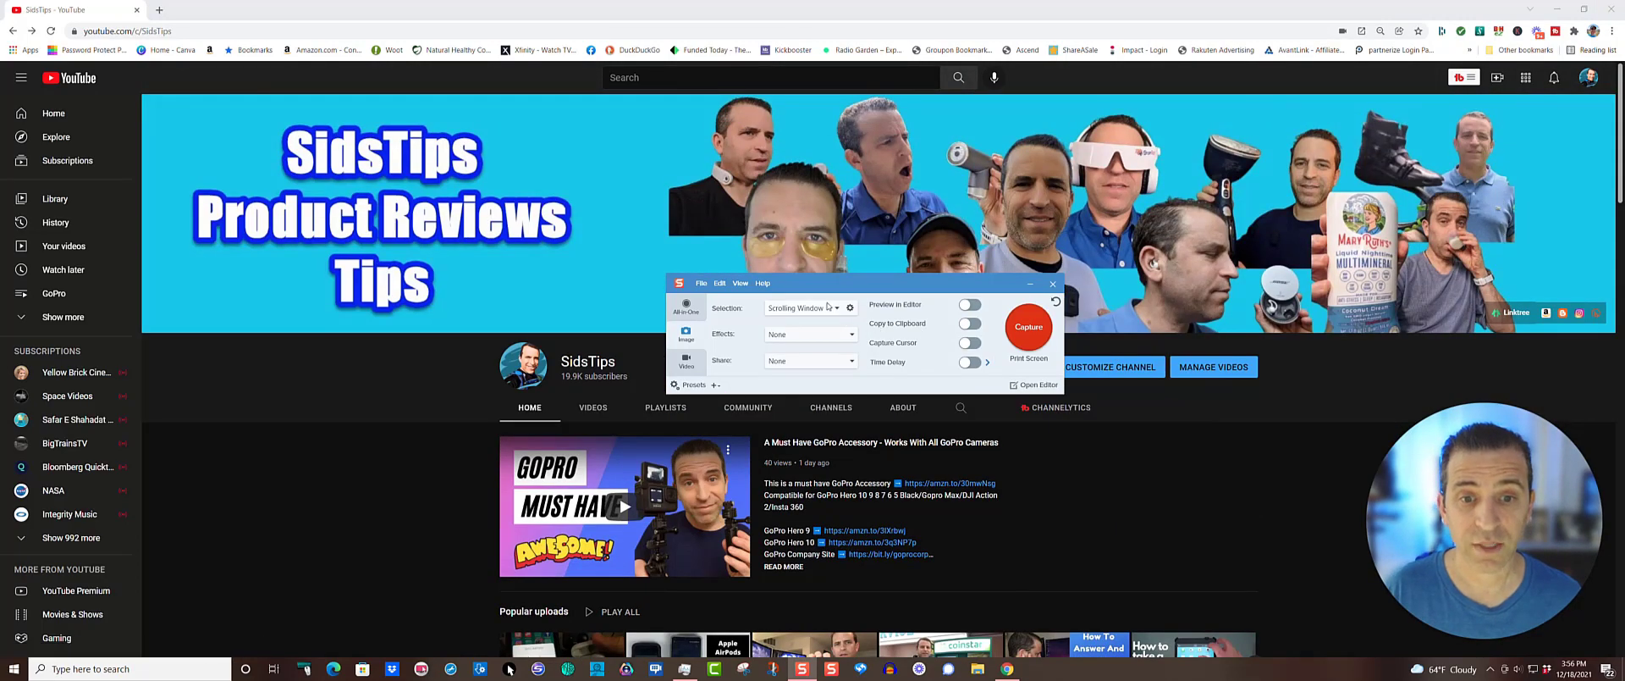
{"action": "left_click", "coordinate": [830, 306]}
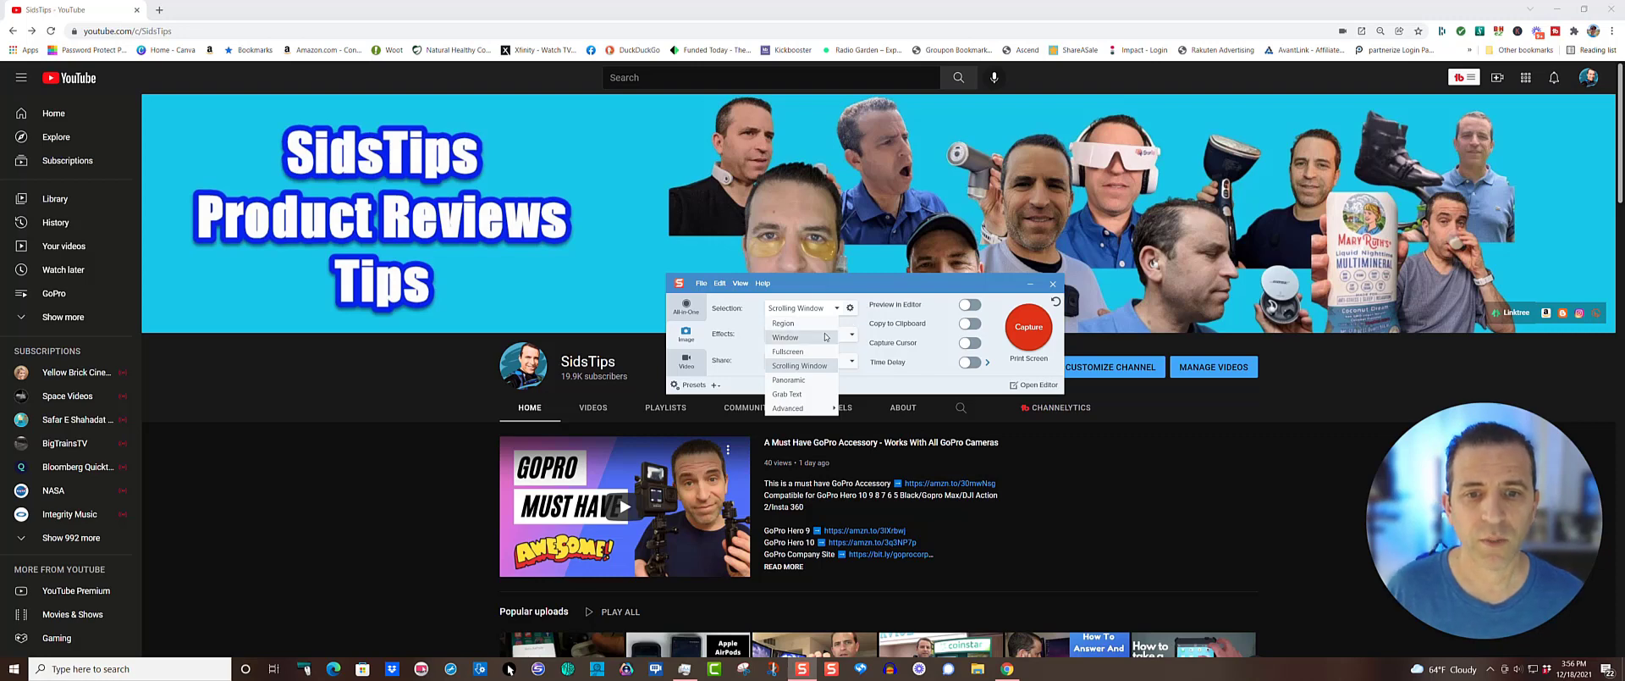
- Switch the selection to Panoramic and frame the channel content below the banner
{"action": "left_click", "coordinate": [810, 381]}
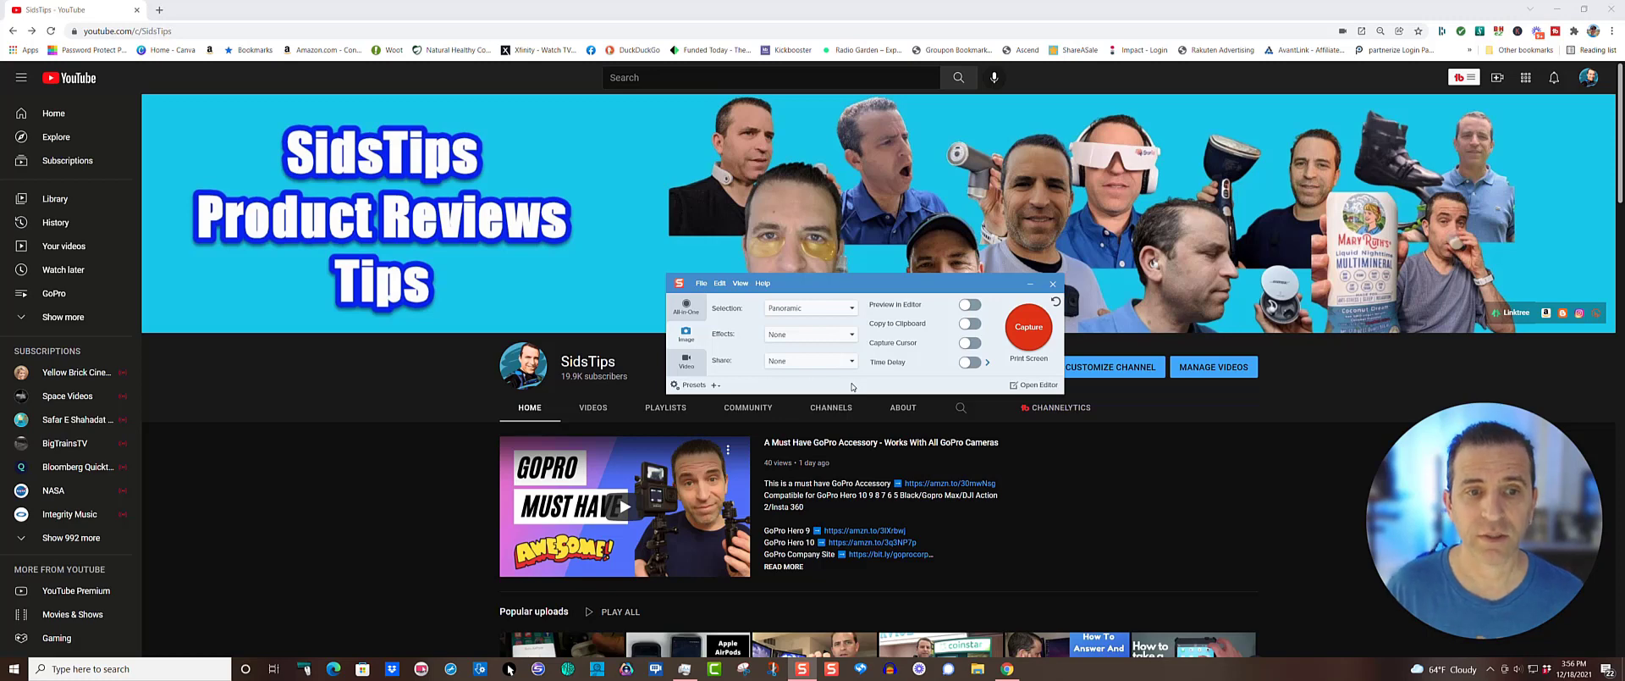
{"action": "left_click", "coordinate": [1029, 326]}
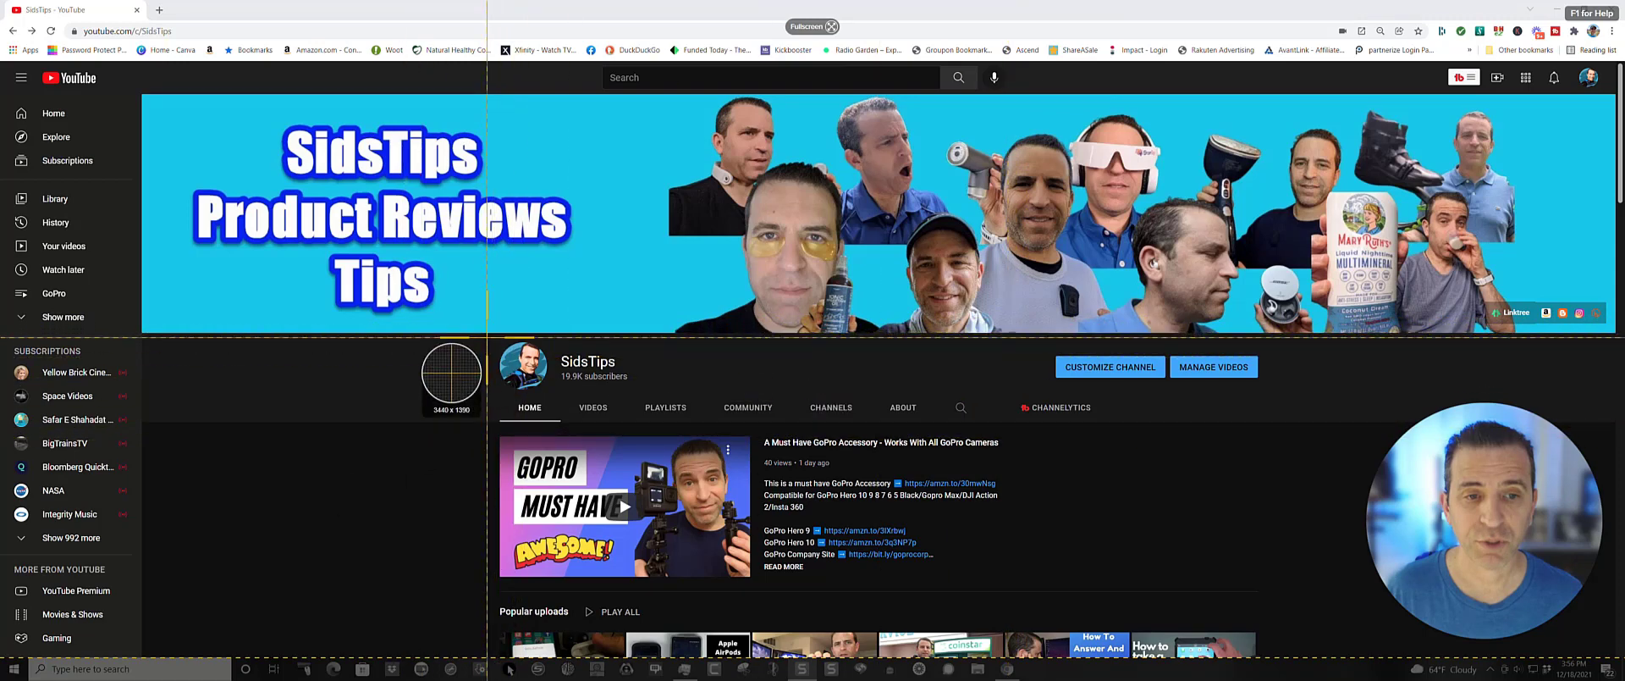
{"action": "left_click_drag", "start_coordinate": [487, 337], "coordinate": [1272, 657]}
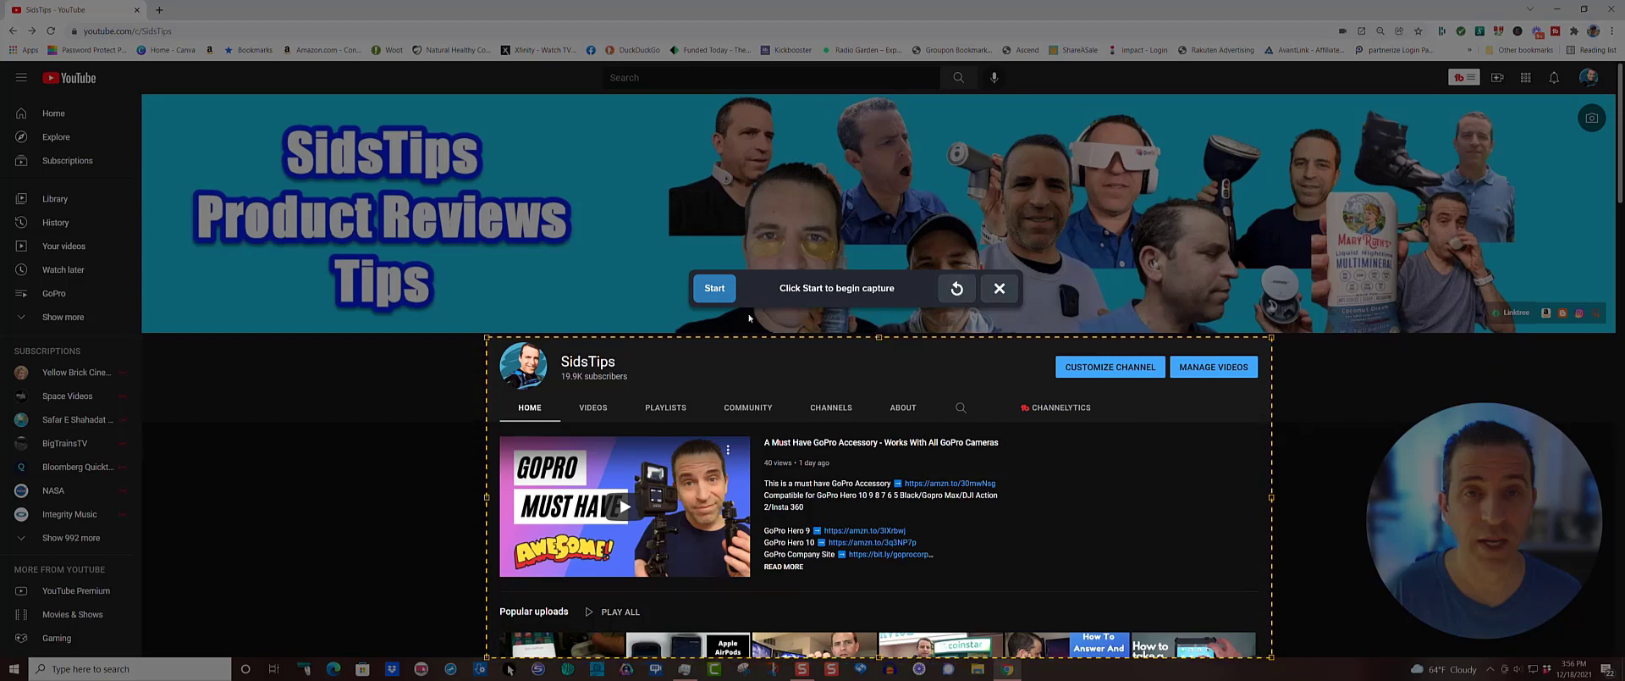
- Record the panoramic capture while scrolling down to the Bose Products row, then stop it
{"action": "left_click", "coordinate": [720, 288]}
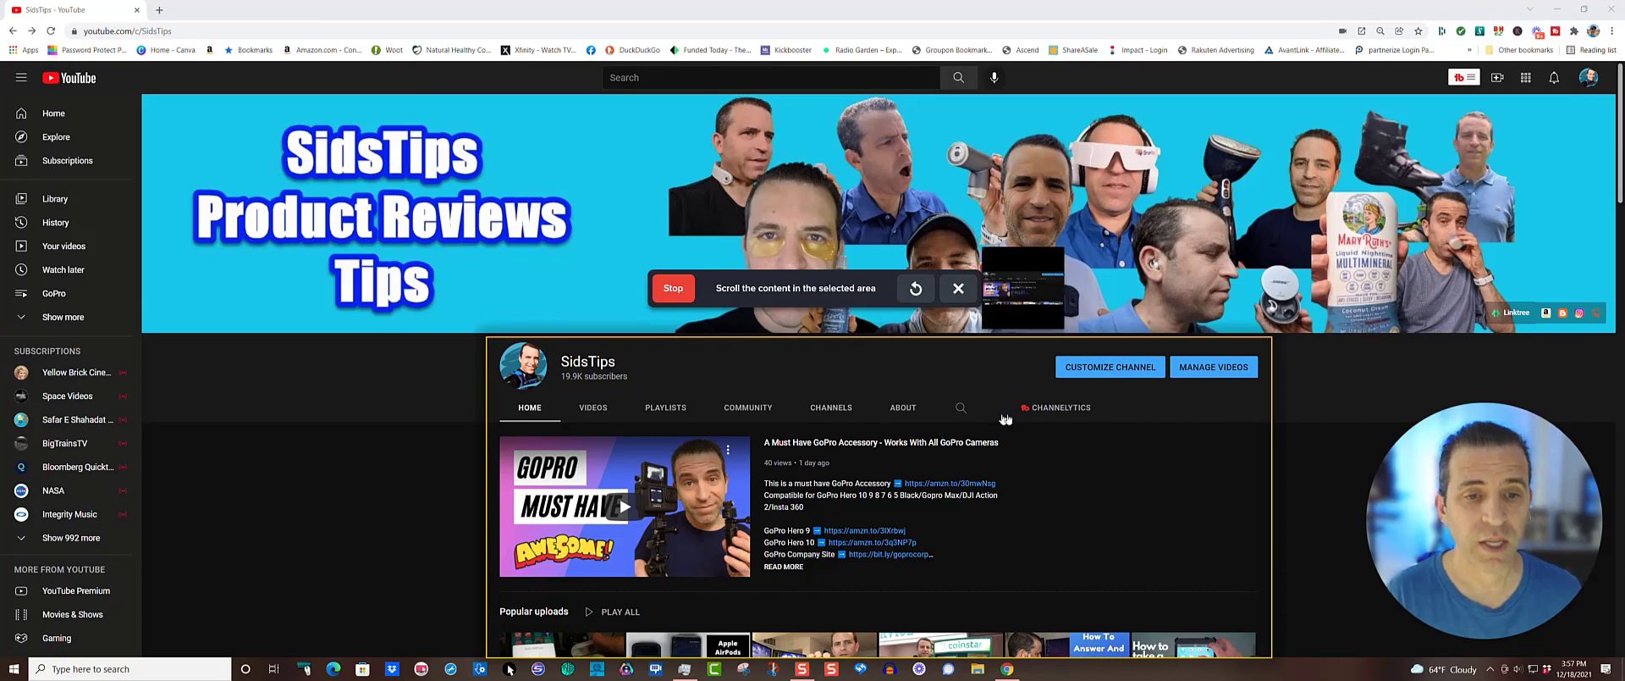
{"action": "scroll", "coordinate": [1025, 416], "scroll_direction": "down", "scroll_amount": 2}
{"action": "scroll", "coordinate": [1024, 418], "scroll_direction": "down", "scroll_amount": 3}
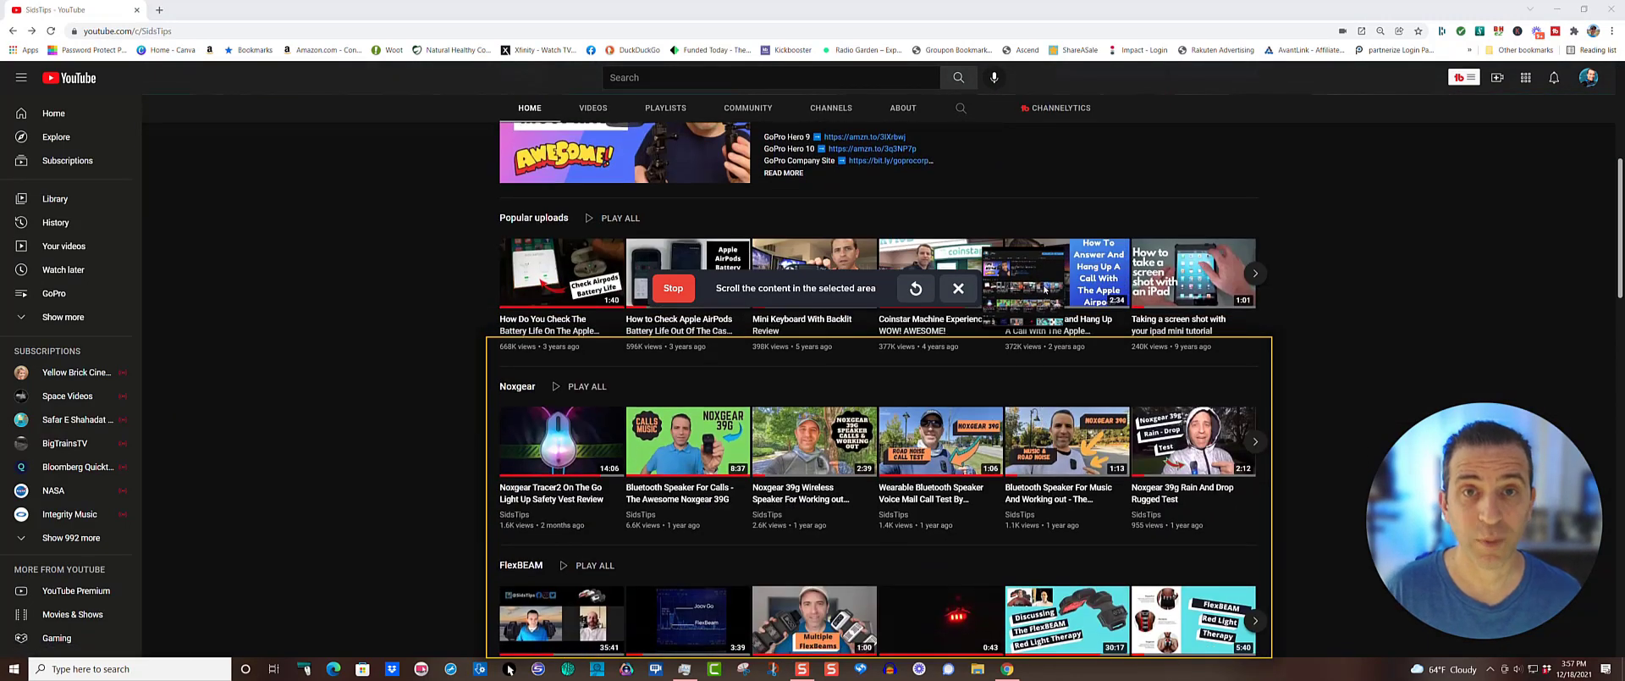
{"action": "scroll", "coordinate": [1014, 432], "scroll_direction": "down", "scroll_amount": 1}
{"action": "scroll", "coordinate": [1014, 431], "scroll_direction": "down", "scroll_amount": 2}
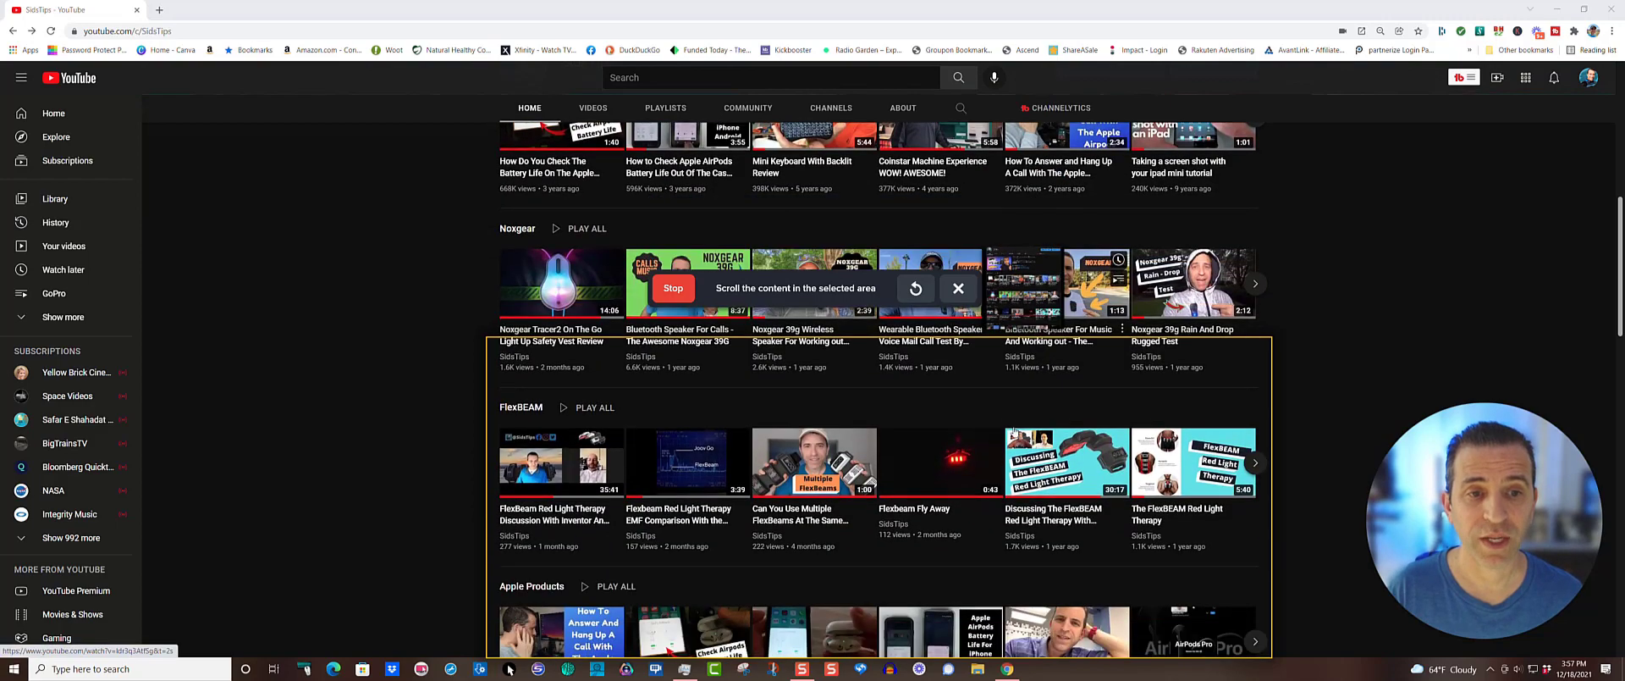
{"action": "scroll", "coordinate": [1012, 432], "scroll_direction": "down", "scroll_amount": 3}
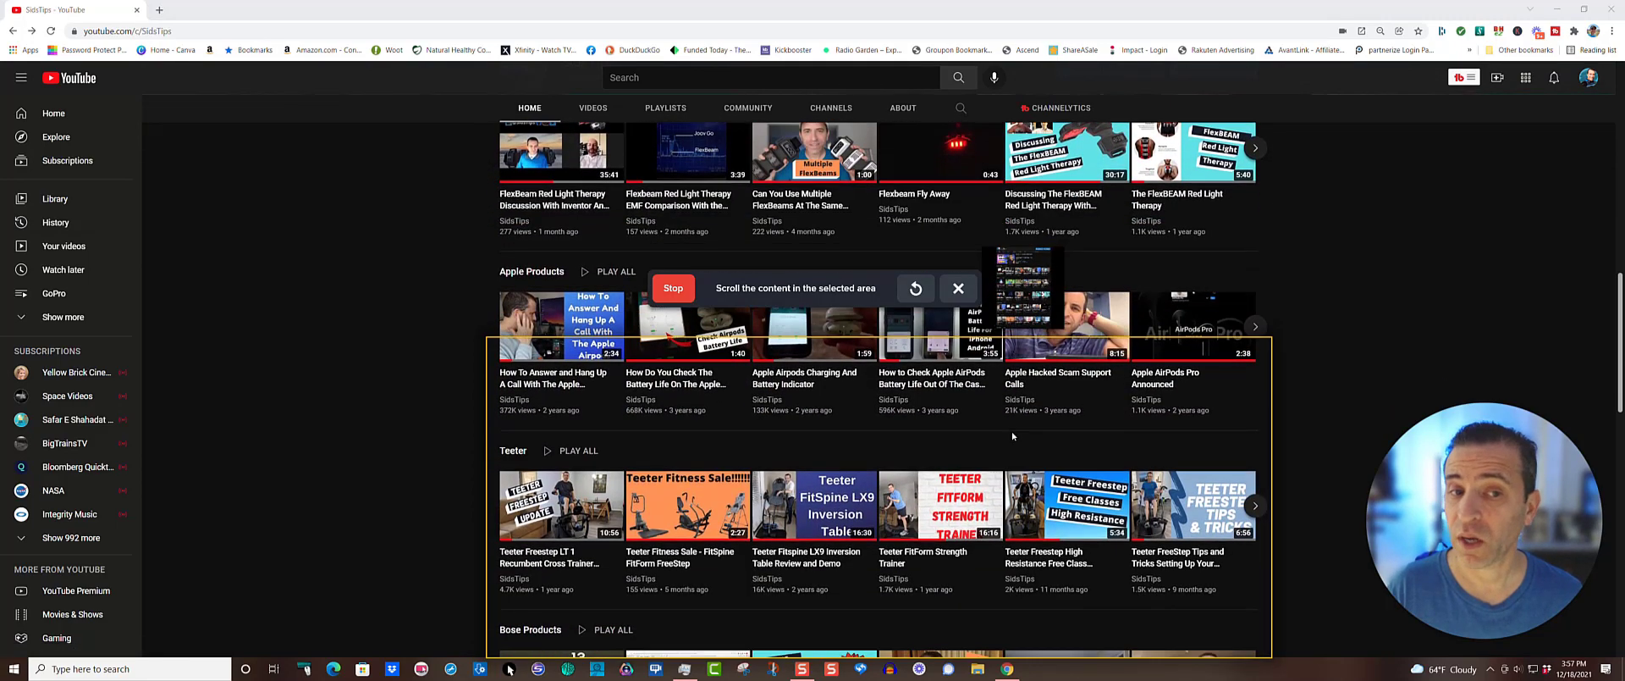
{"action": "scroll", "coordinate": [1013, 435], "scroll_direction": "down", "scroll_amount": 1}
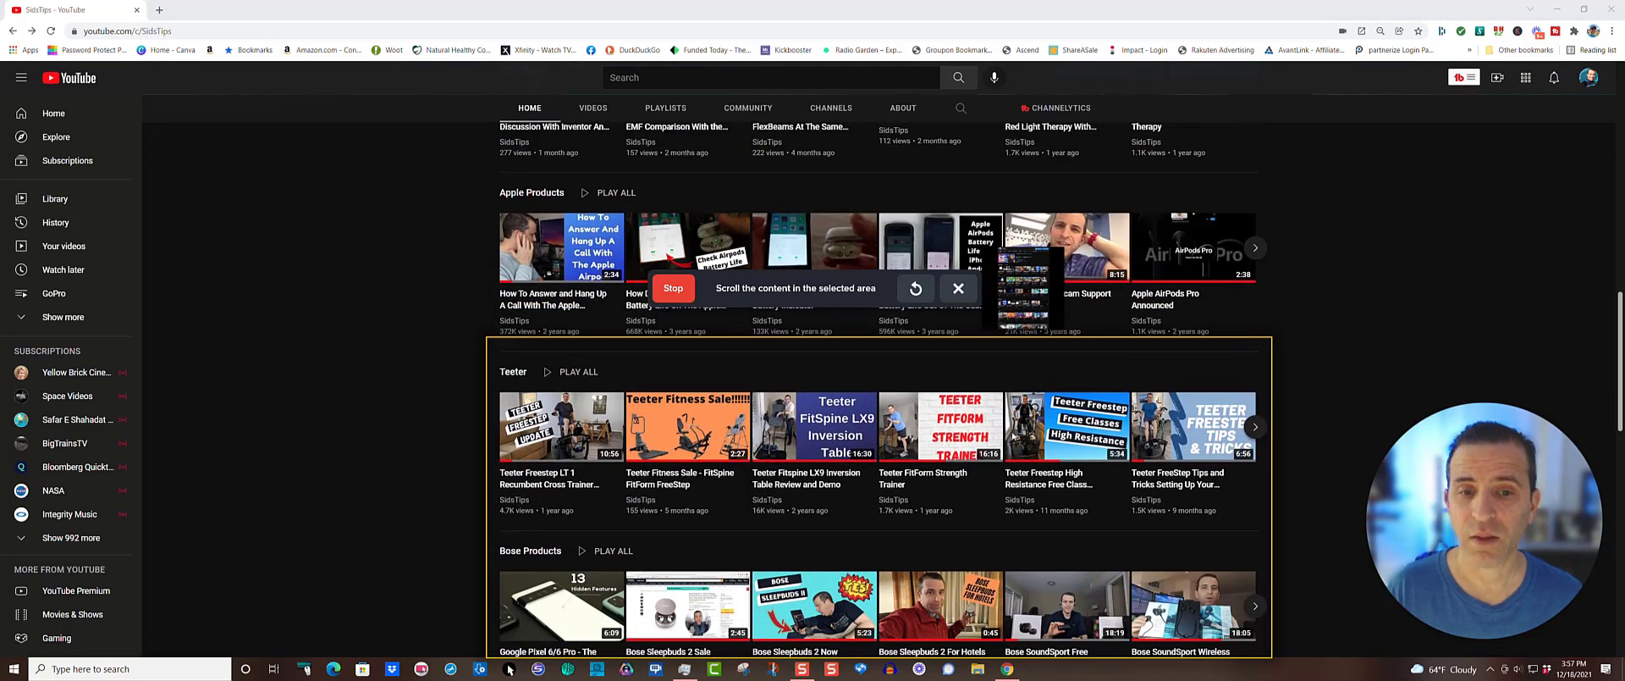
{"action": "mouse_move", "coordinate": [992, 457]}
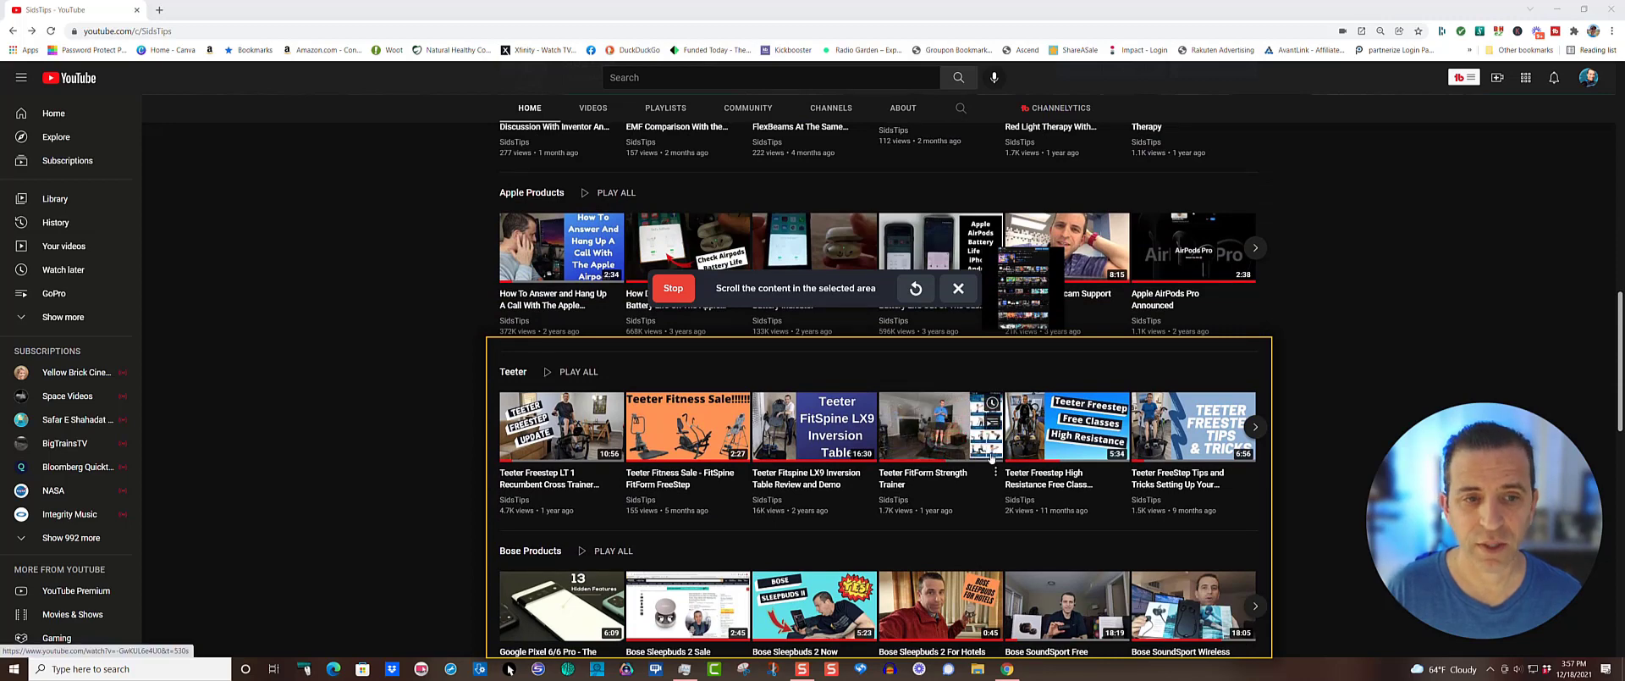
{"action": "left_click", "coordinate": [672, 279]}
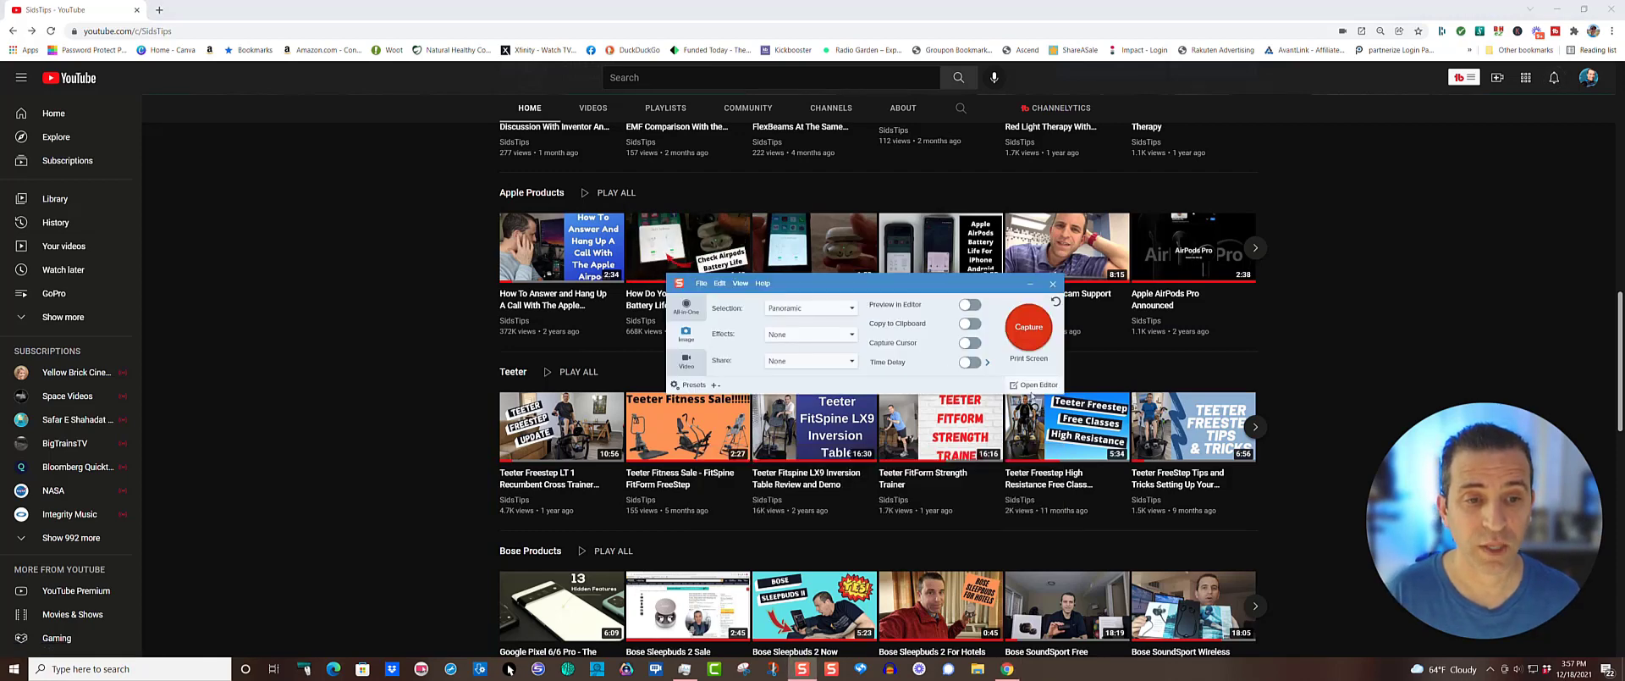
- Open the panoramic capture in the editor and crop its bottom to about 1660 x 1577
{"action": "left_click", "coordinate": [1038, 386]}
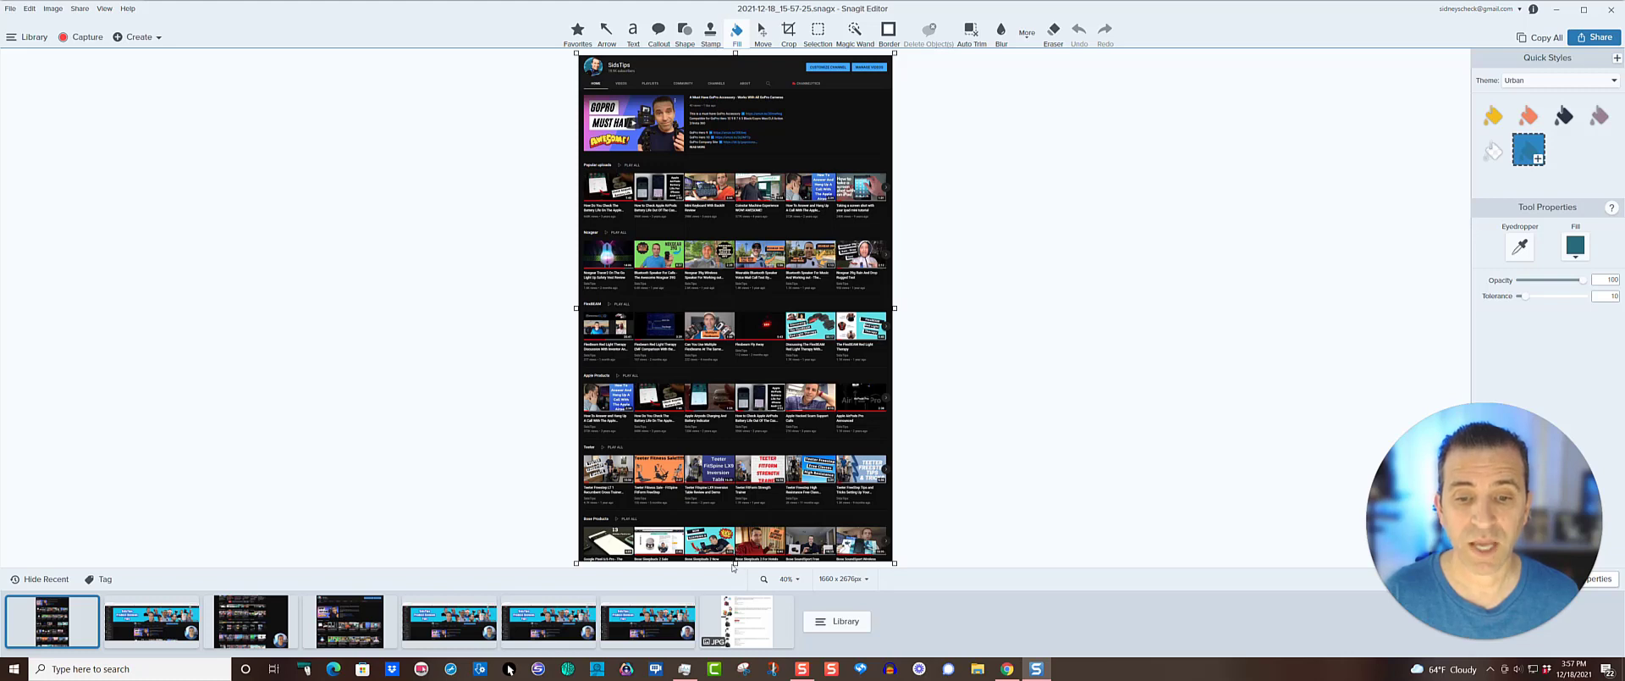
{"action": "left_click_drag", "start_coordinate": [734, 563], "coordinate": [768, 309]}
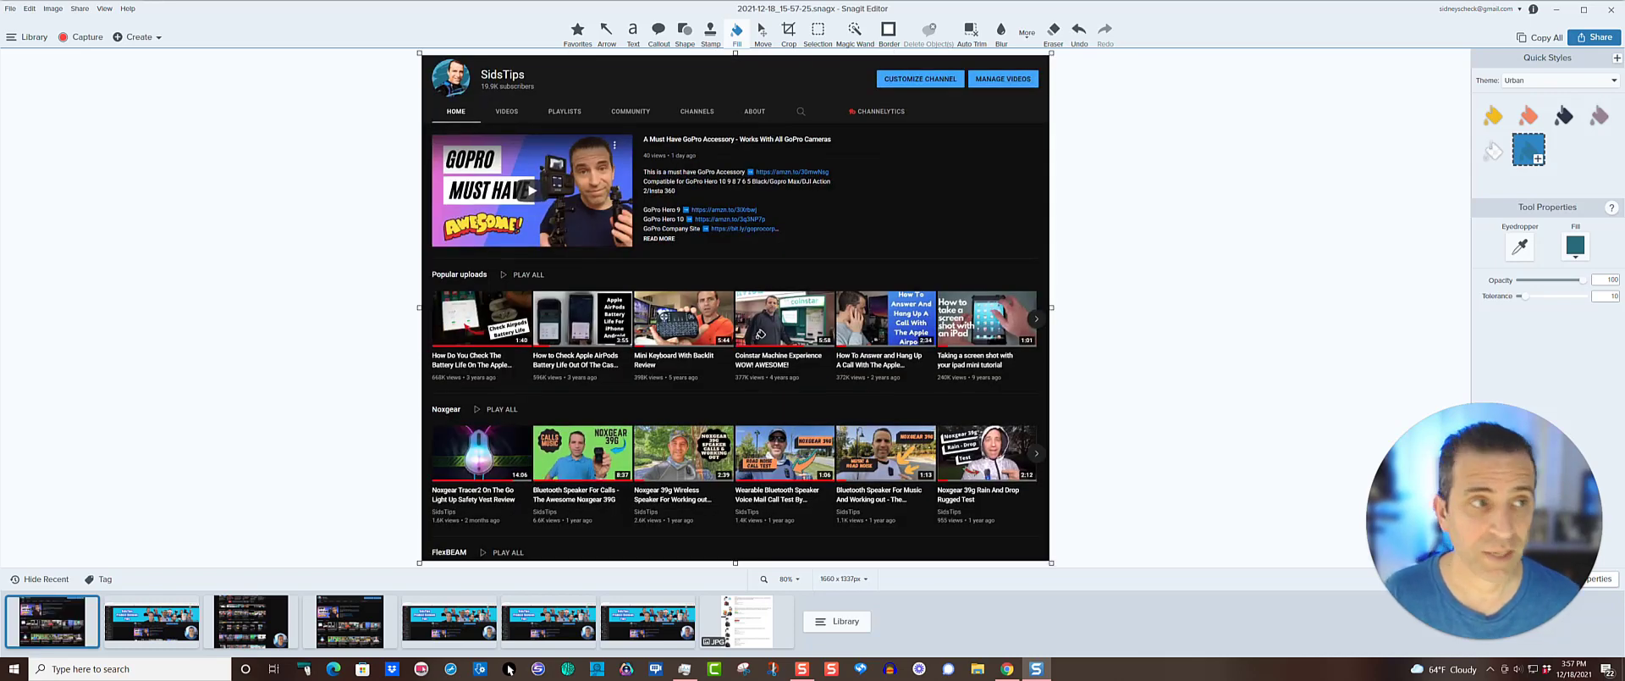
{"action": "left_click", "coordinate": [1593, 37]}
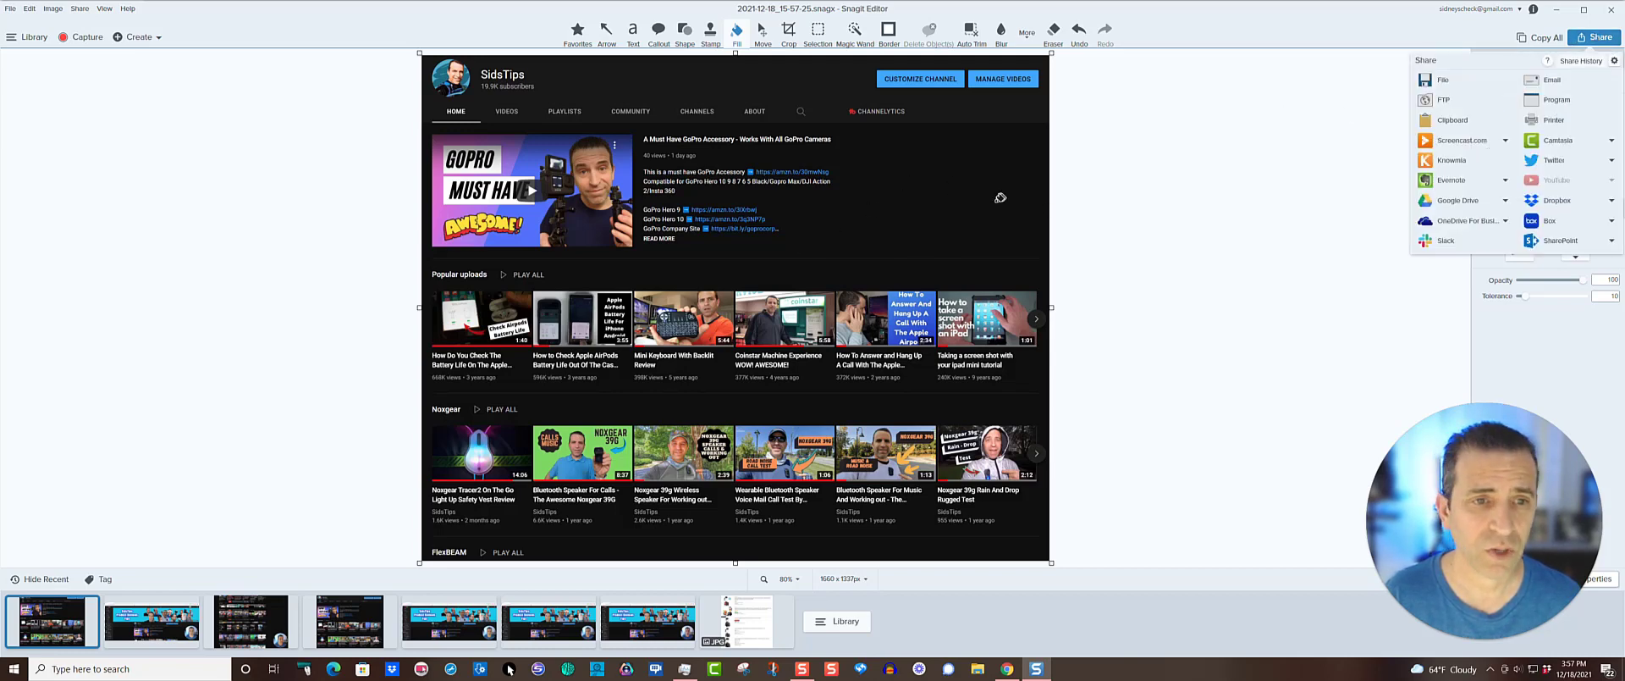
{"action": "left_click", "coordinate": [1160, 193]}
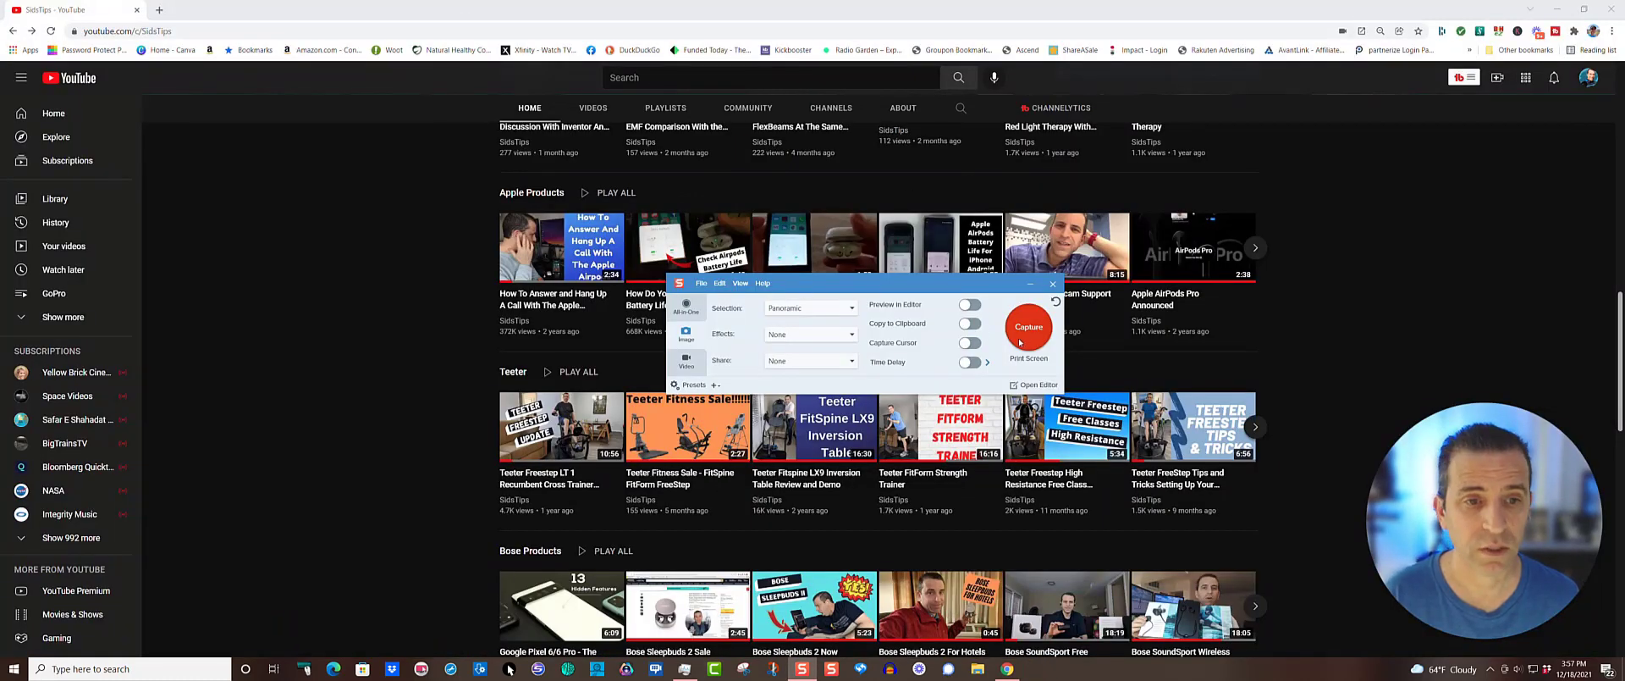
- Restart the capture with the page scrolled to the top, framing the whole browser window
{"action": "left_click", "coordinate": [1027, 329]}
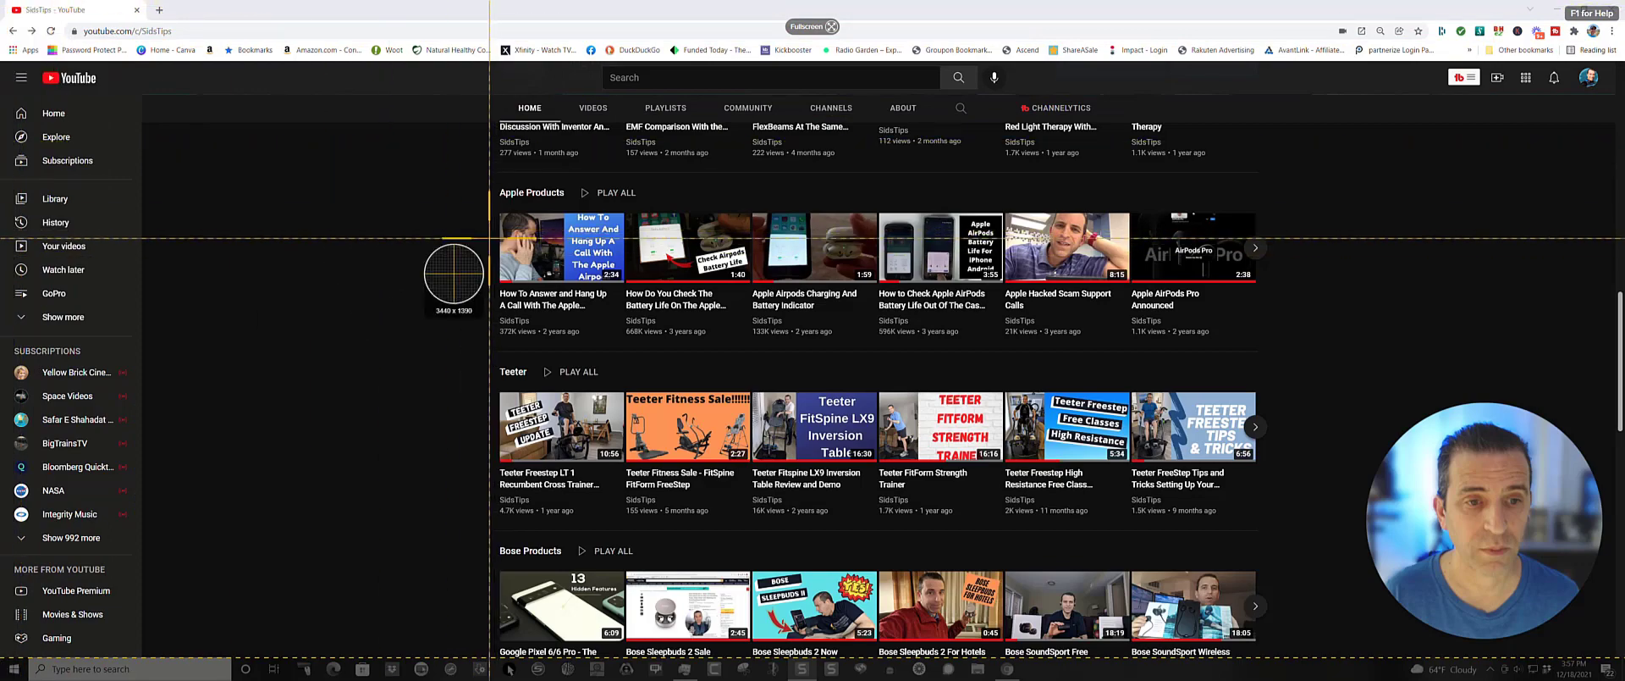
{"action": "key", "text": "Escape"}
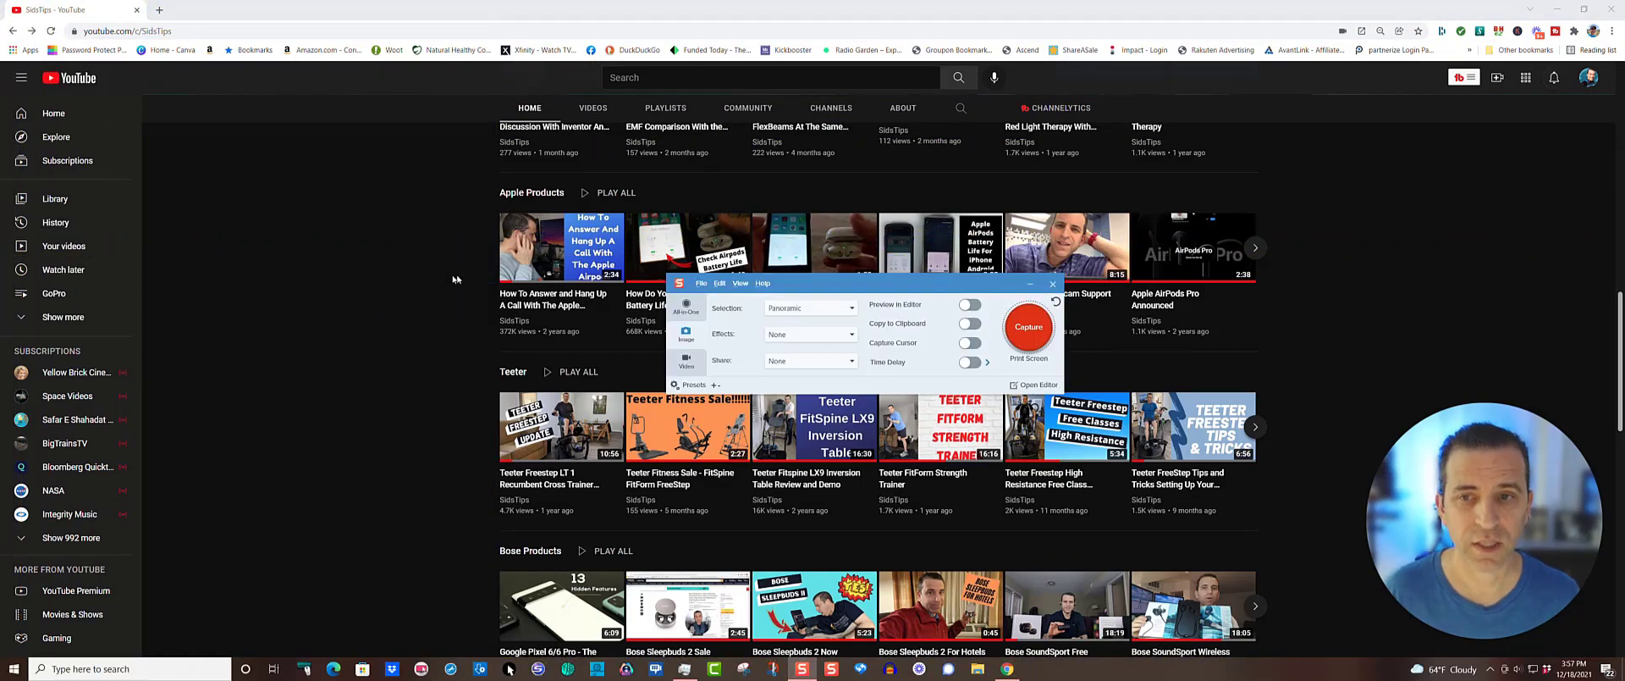
{"action": "scroll", "coordinate": [456, 280], "scroll_direction": "up", "scroll_amount": 10}
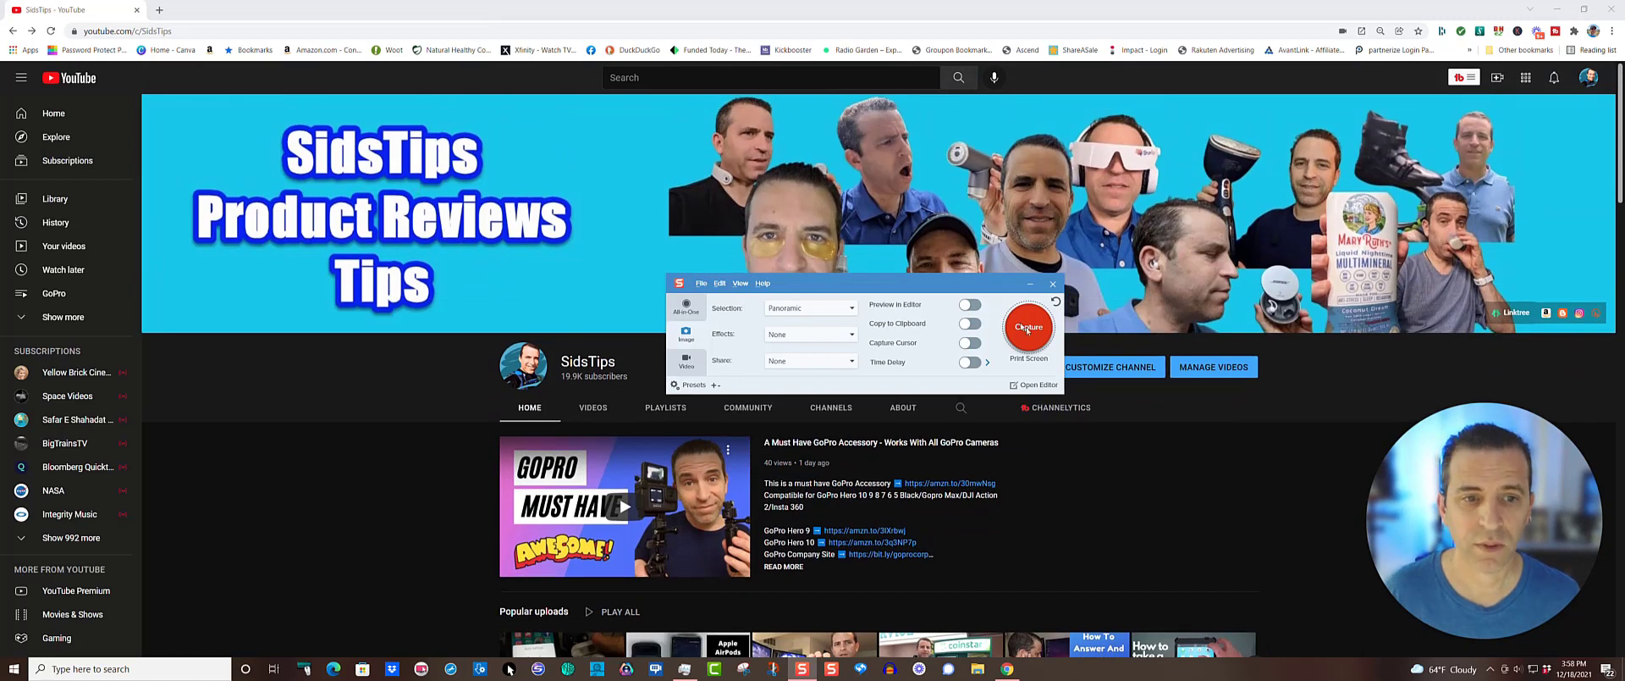
{"action": "left_click", "coordinate": [1029, 330]}
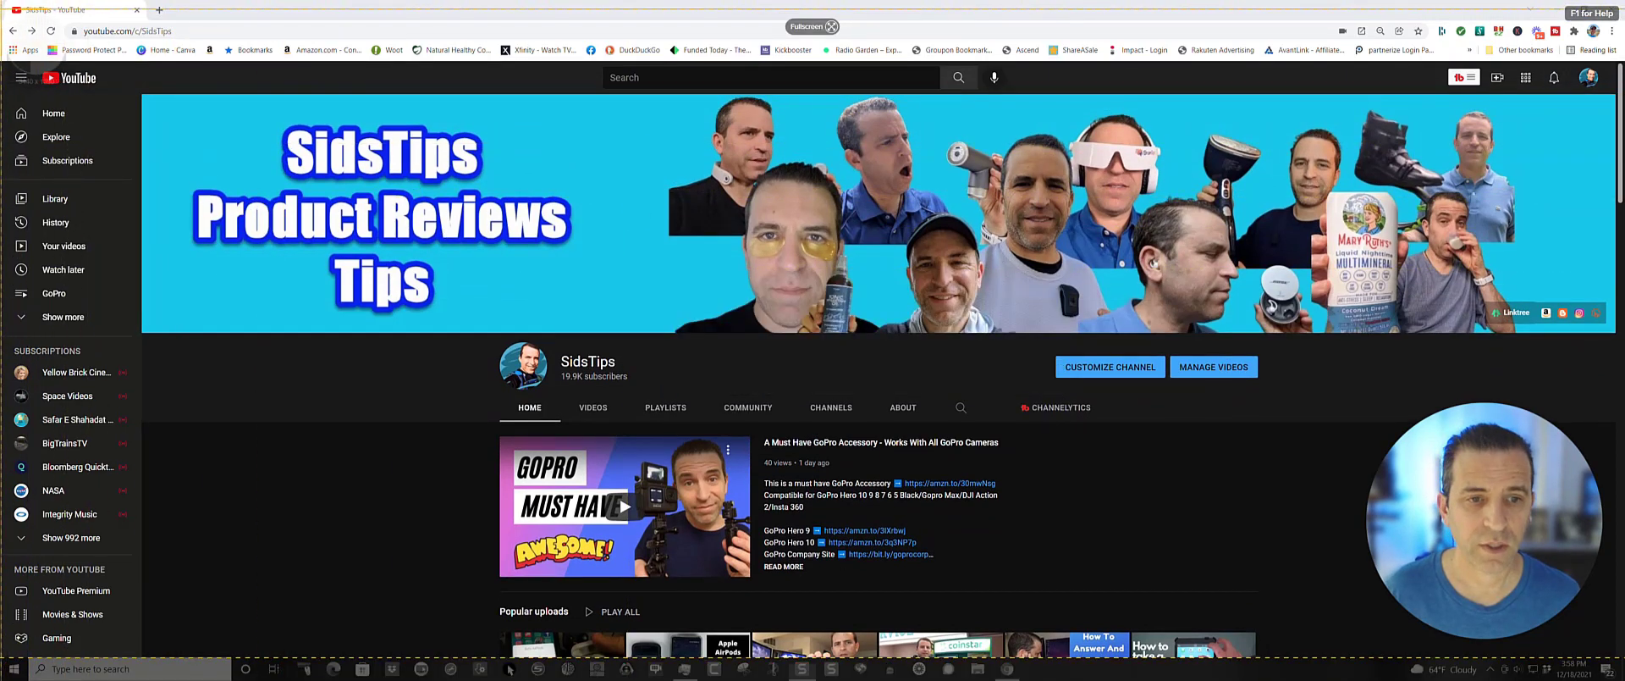
{"action": "left_click_drag", "start_coordinate": [2, 3], "coordinate": [1615, 647]}
- Record the panoramic capture from the banner down to the Bounce Boots row, then stop it
{"action": "left_click", "coordinate": [716, 288]}
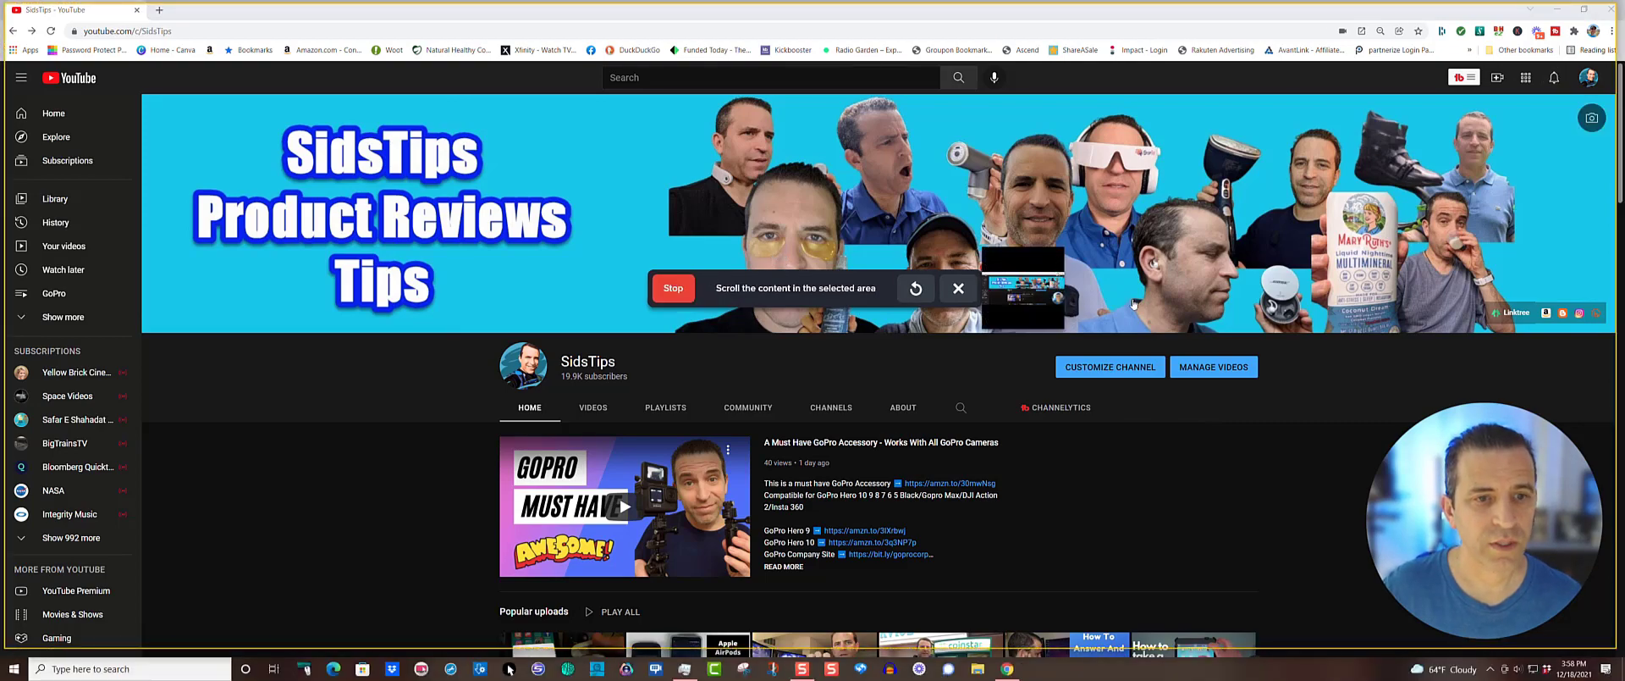
{"action": "scroll", "coordinate": [1138, 304], "scroll_direction": "down", "scroll_amount": 6}
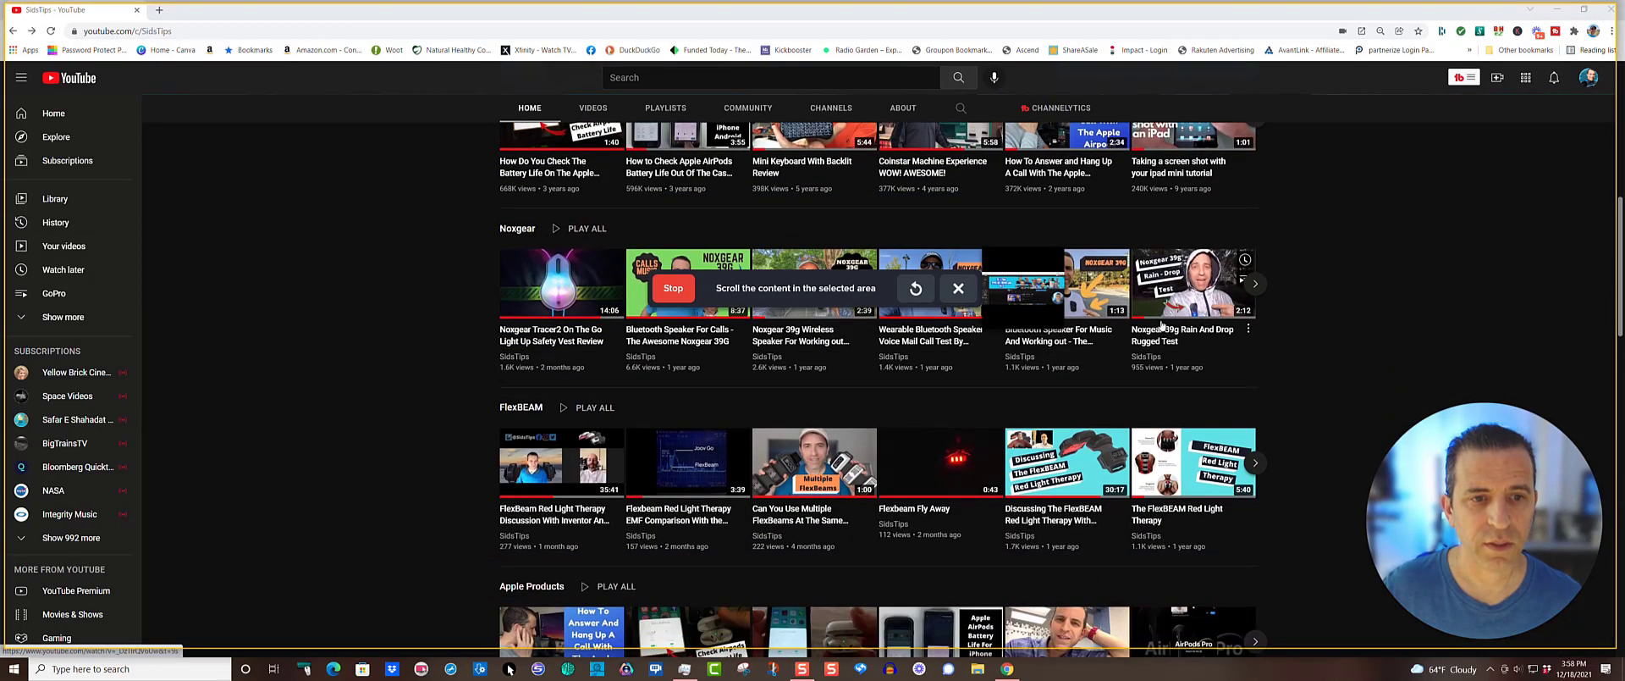
{"action": "scroll", "coordinate": [1162, 326], "scroll_direction": "down", "scroll_amount": 2}
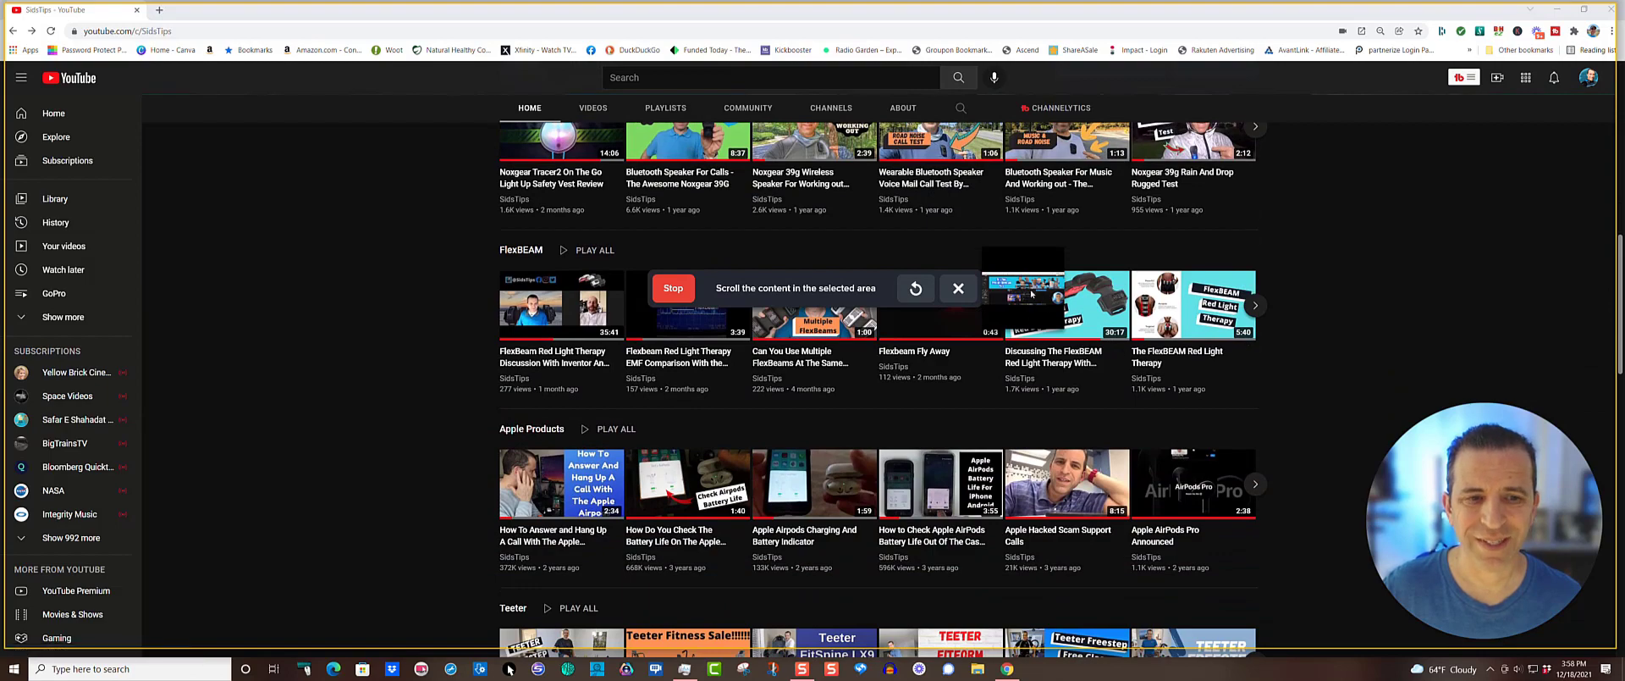
{"action": "scroll", "coordinate": [1289, 340], "scroll_direction": "down", "scroll_amount": 4}
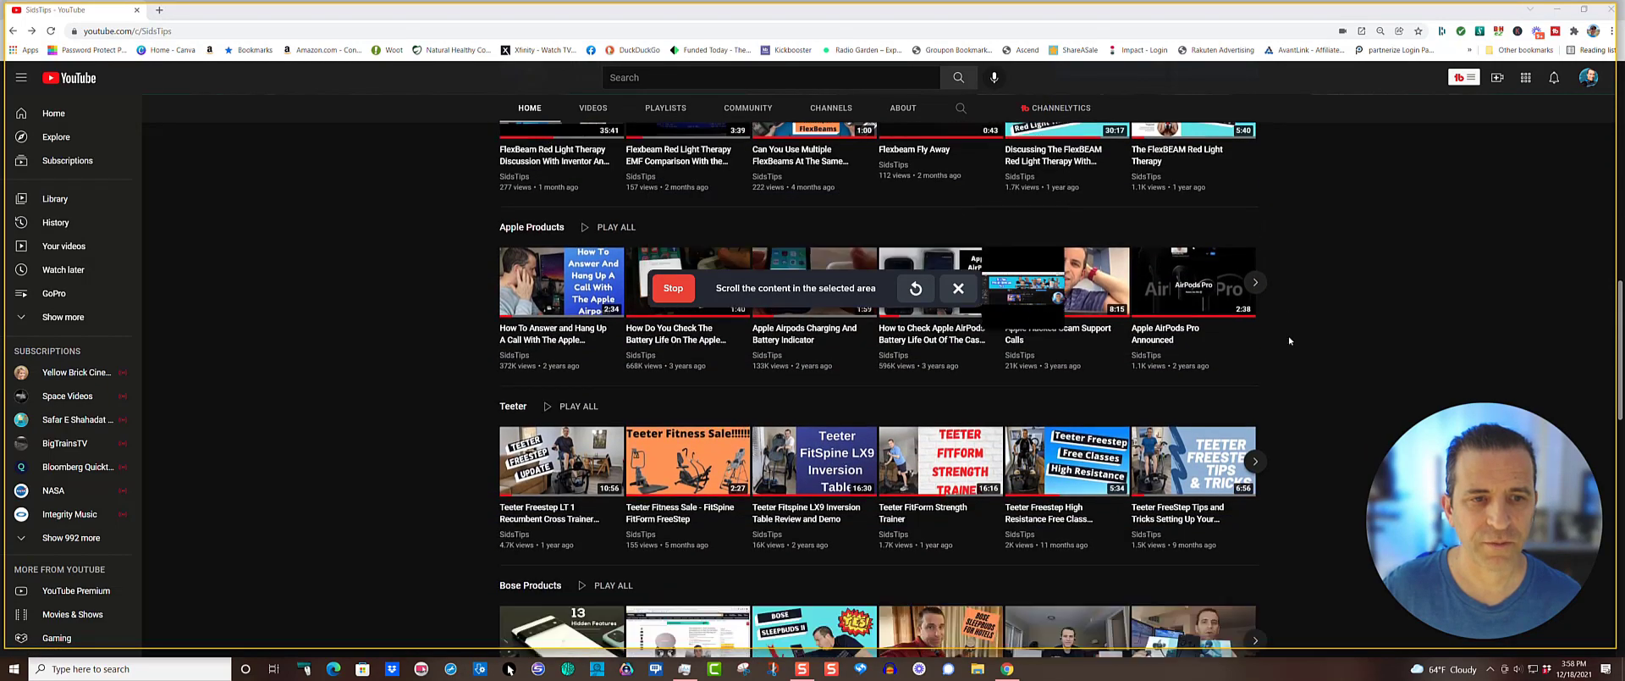
{"action": "scroll", "coordinate": [1288, 339], "scroll_direction": "down", "scroll_amount": 4}
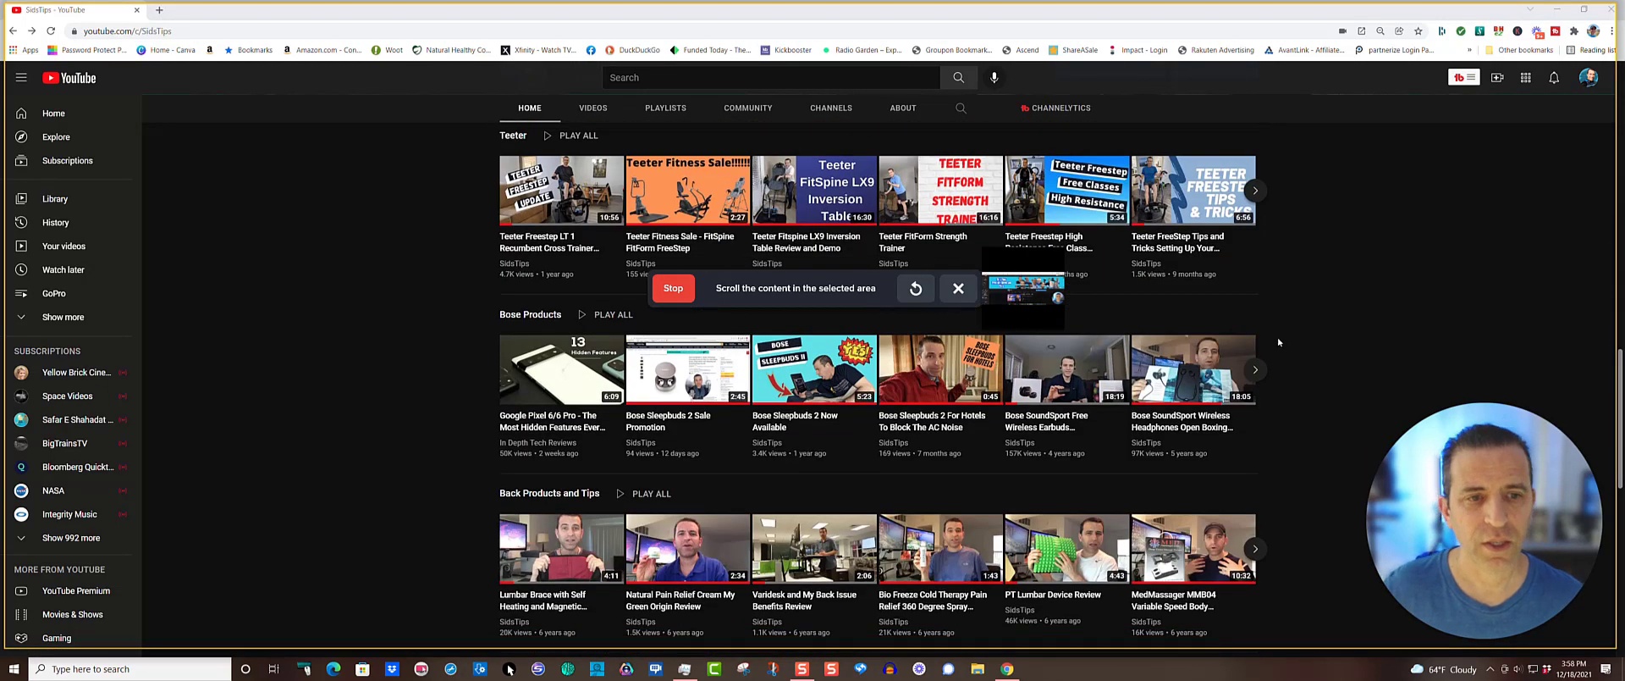
{"action": "scroll", "coordinate": [1279, 344], "scroll_direction": "down", "scroll_amount": 2}
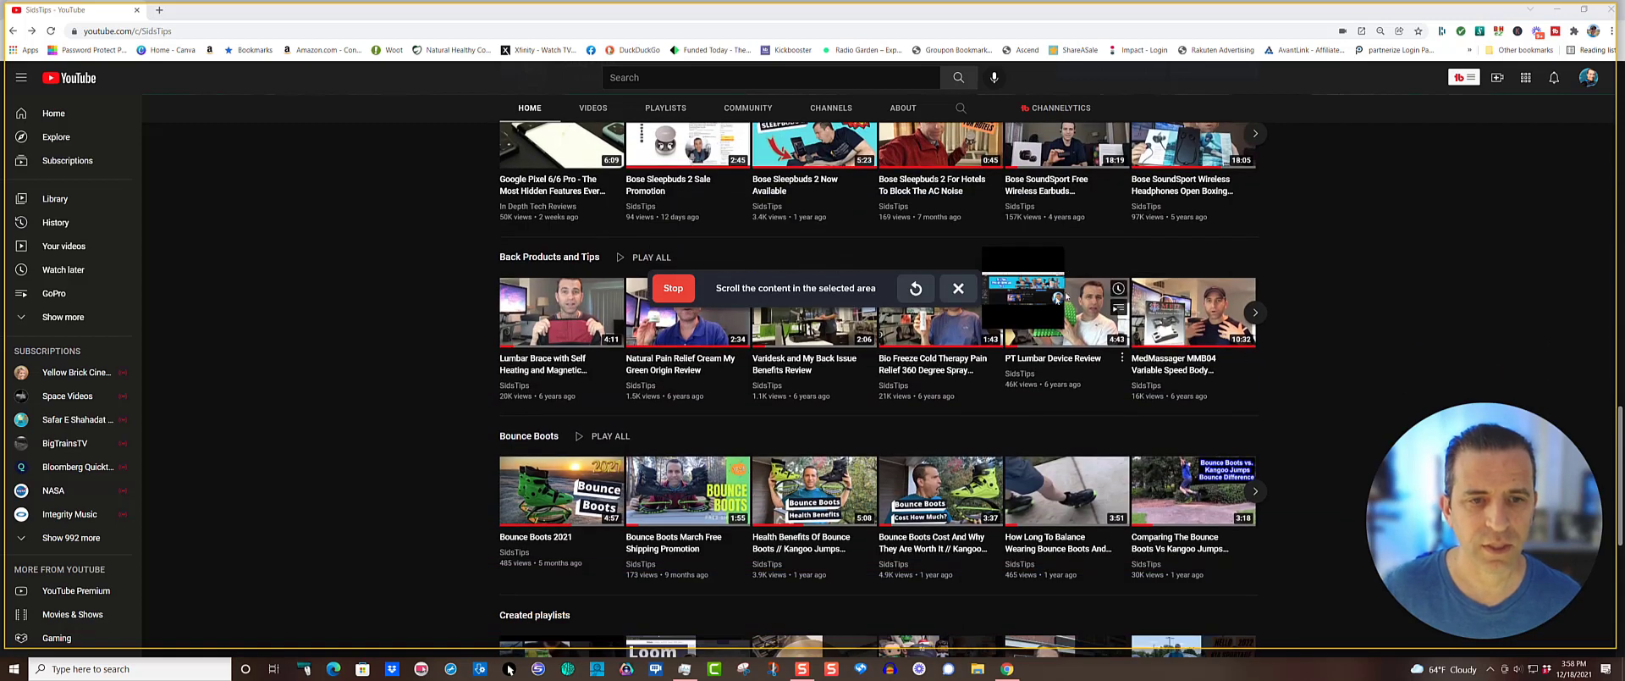
{"action": "left_click", "coordinate": [675, 292]}
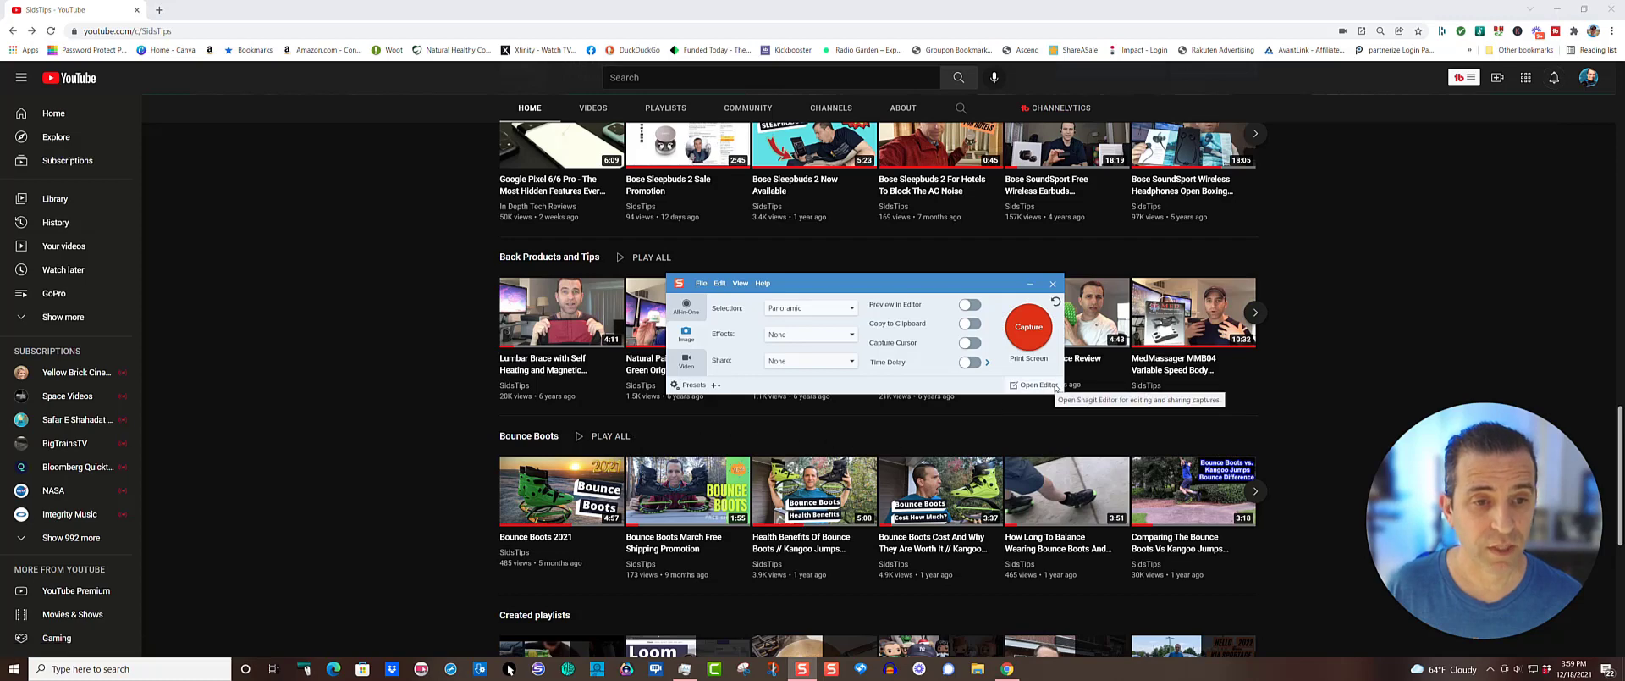
- Open the new capture and crop off its left side and bottom to about 3120 x 1810
{"action": "left_click", "coordinate": [1032, 384]}
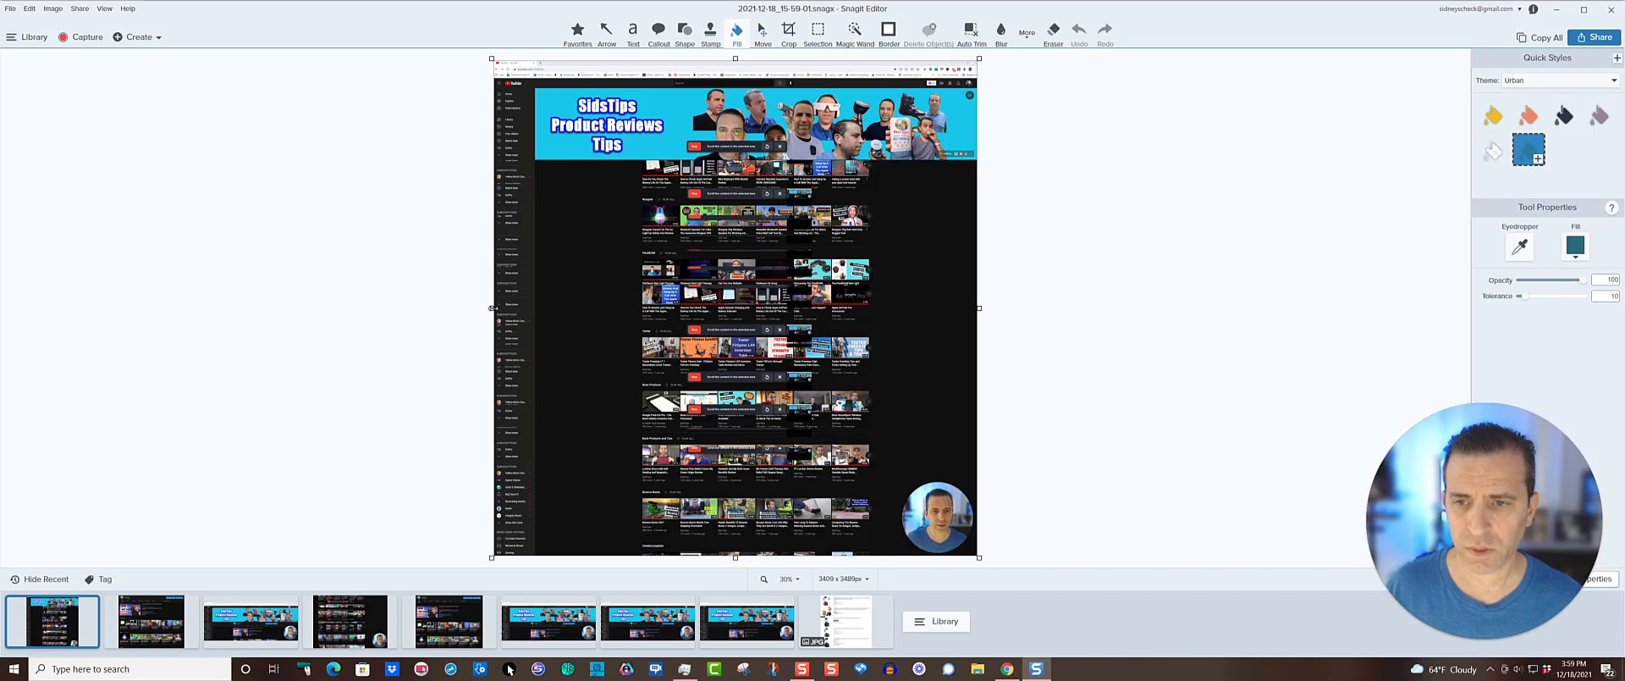
{"action": "left_click_drag", "start_coordinate": [492, 308], "coordinate": [539, 320]}
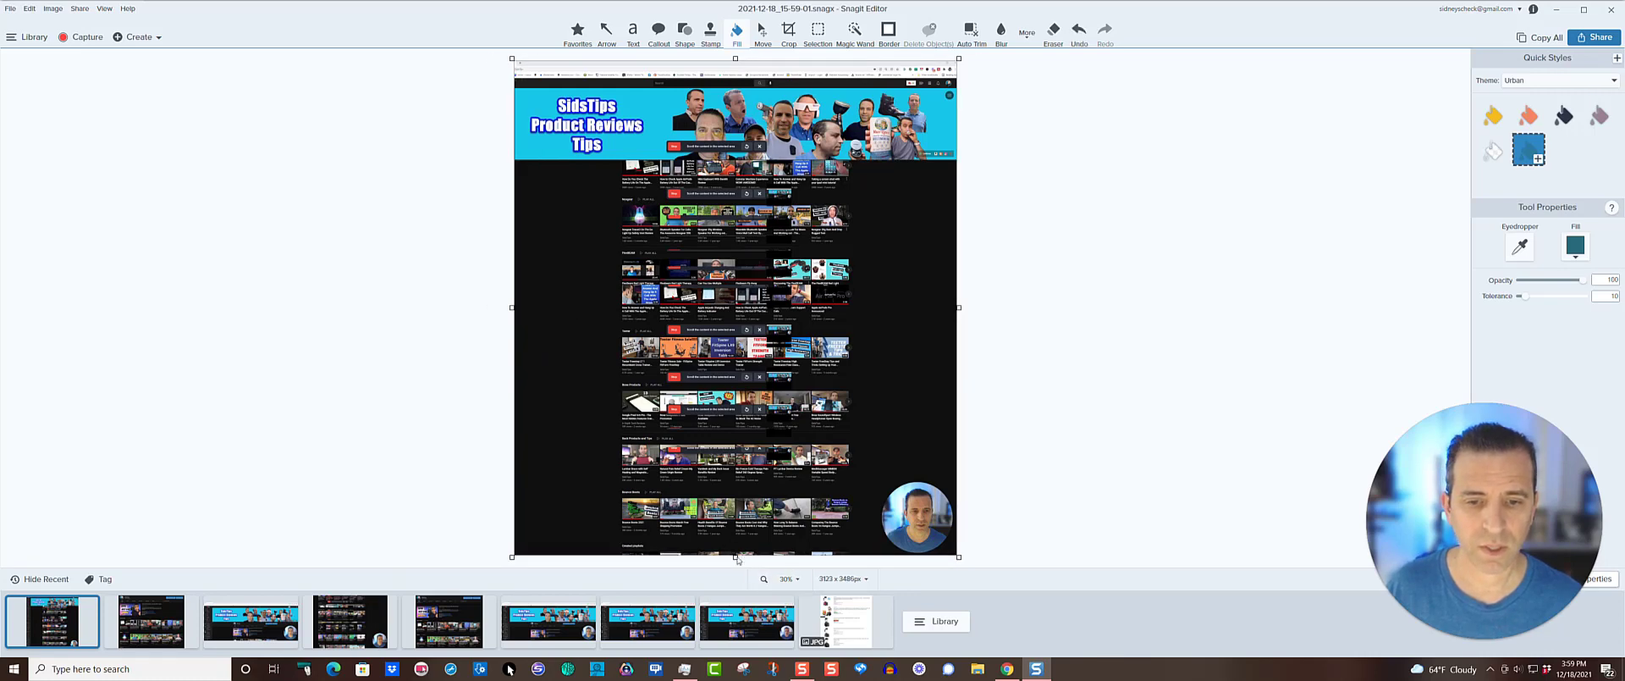
{"action": "left_click_drag", "start_coordinate": [735, 556], "coordinate": [818, 314]}
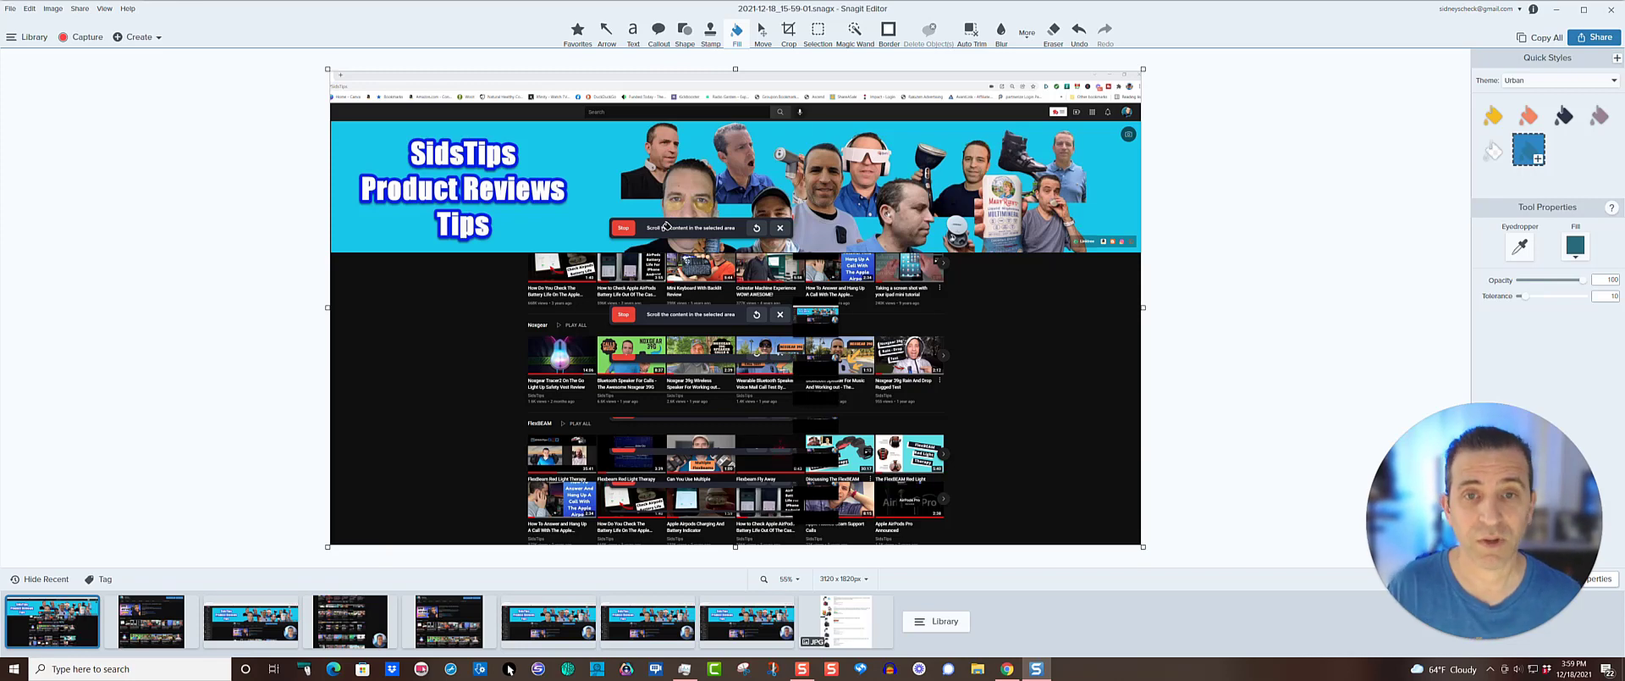
- Close the editor, scroll the channel page back to the banner, and move the capture panel lower
{"action": "left_click", "coordinate": [1613, 10]}
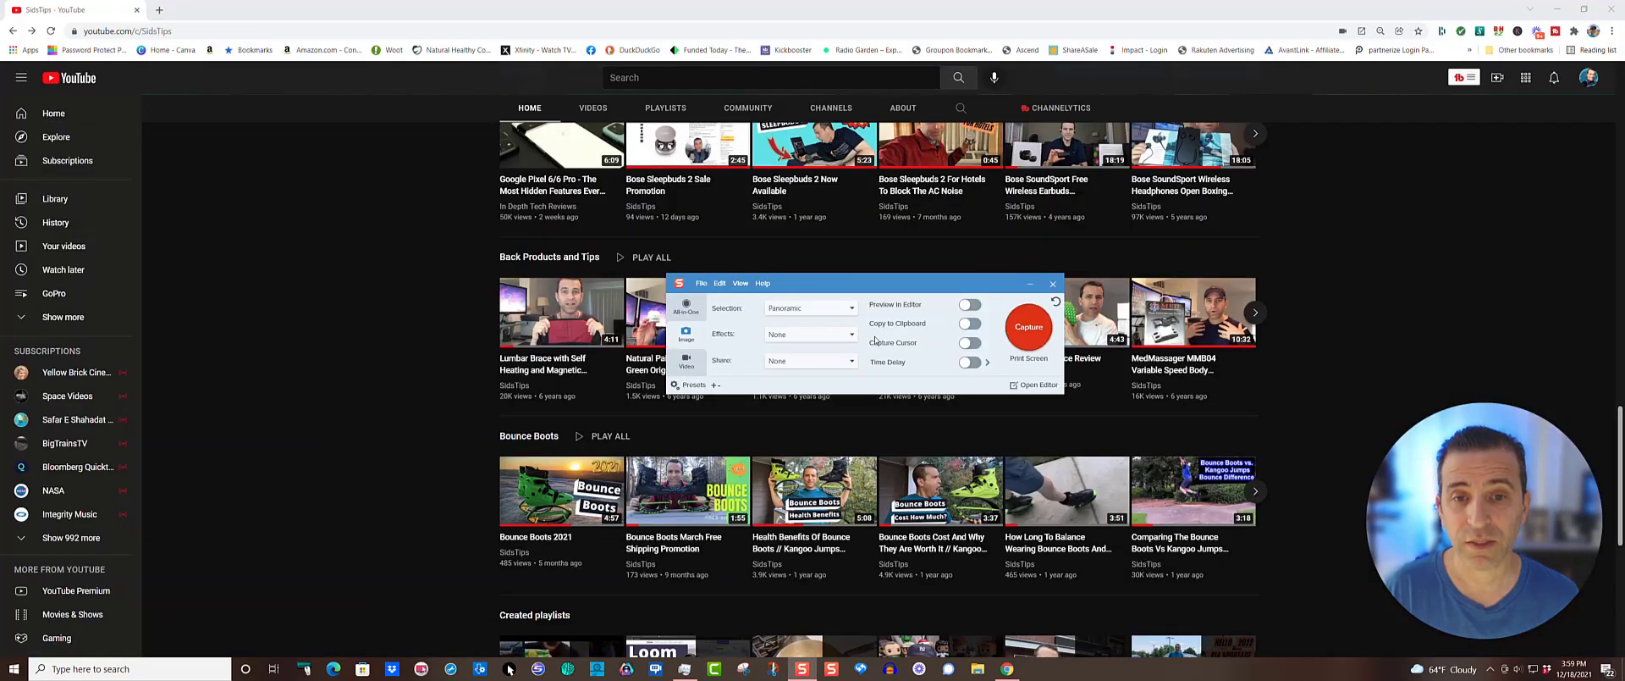
{"action": "scroll", "coordinate": [1272, 338], "scroll_direction": "up", "scroll_amount": 15}
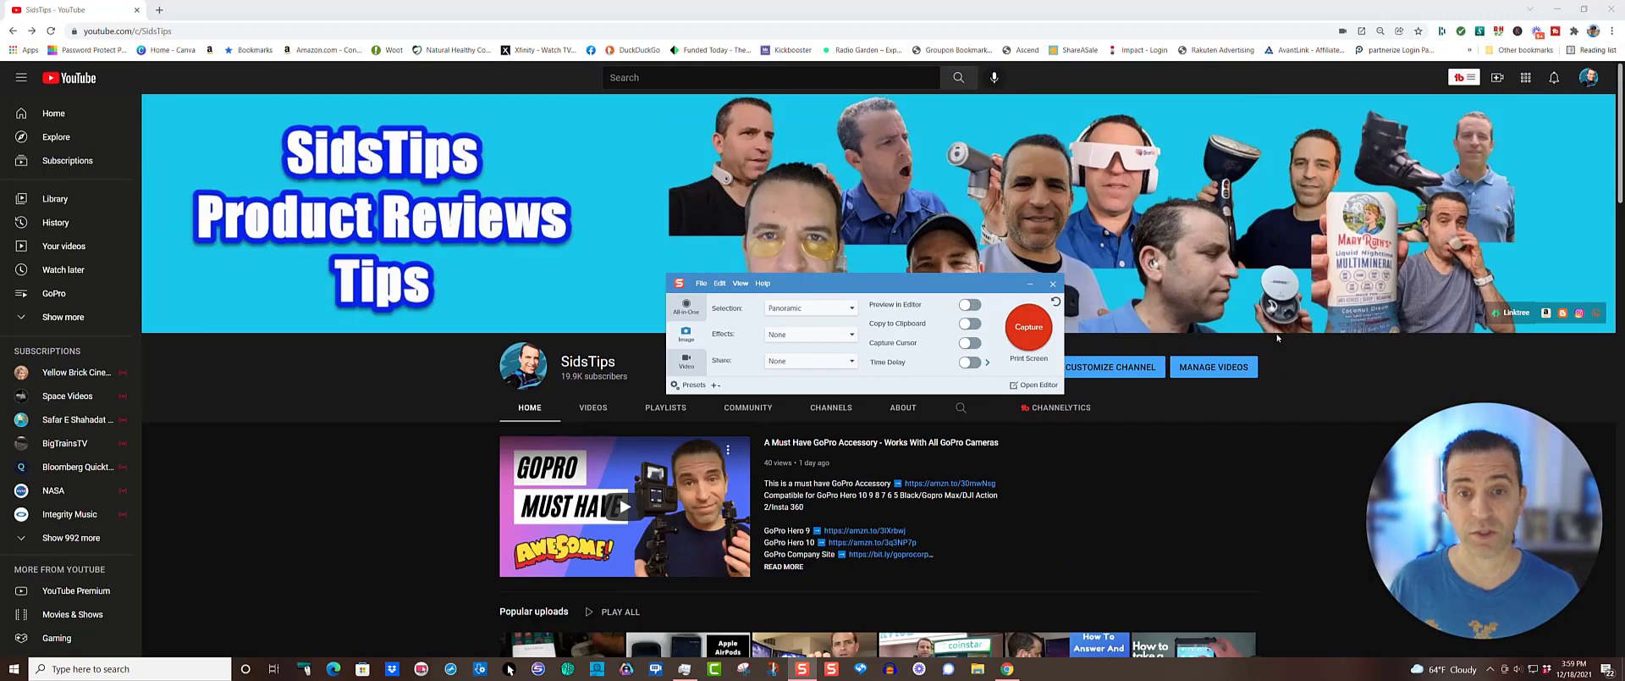
{"action": "left_click_drag", "start_coordinate": [908, 282], "coordinate": [875, 352]}
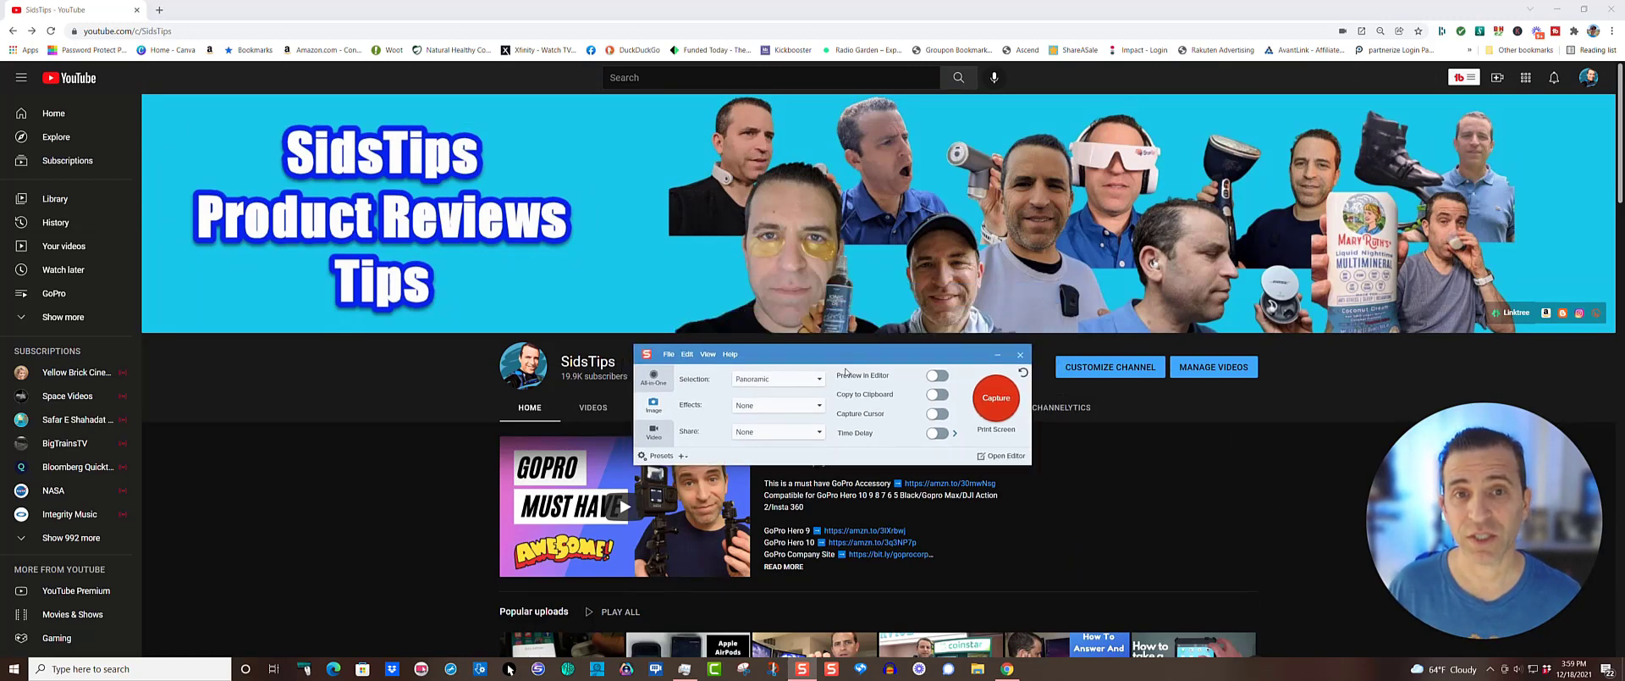